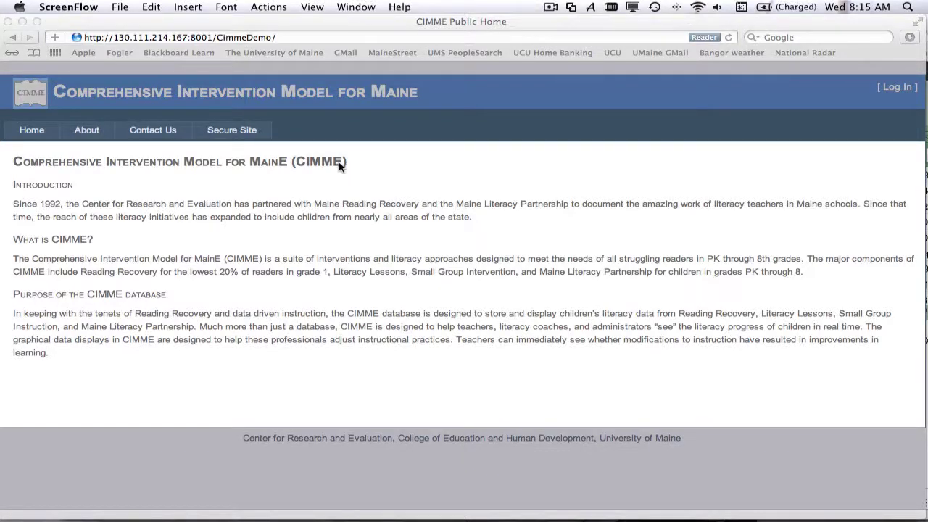
Log in to the CIMME secure site with the account username and password.
left_click(229, 134)
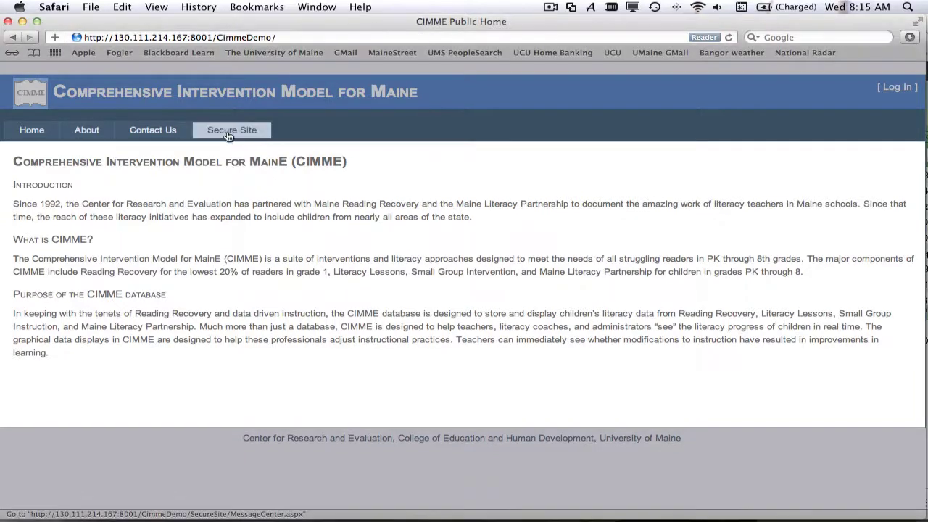
left_click(227, 132)
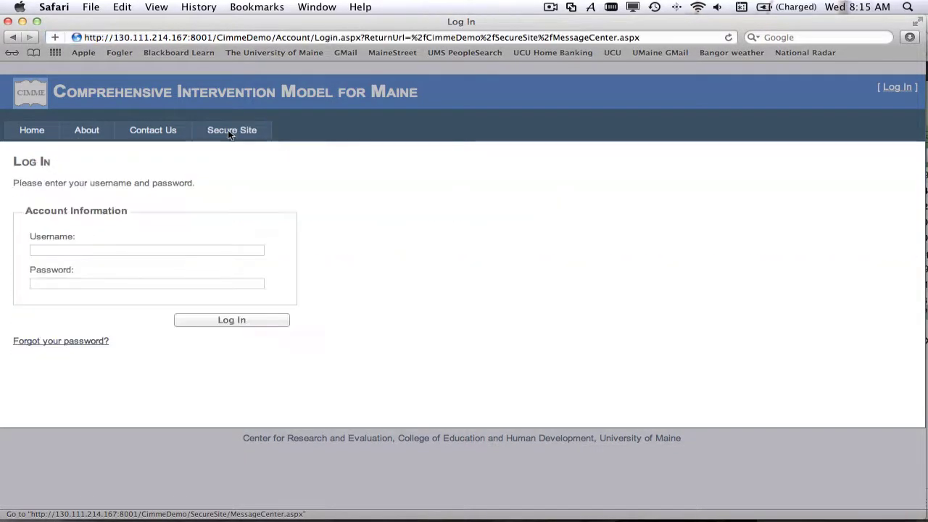
left_click(69, 251)
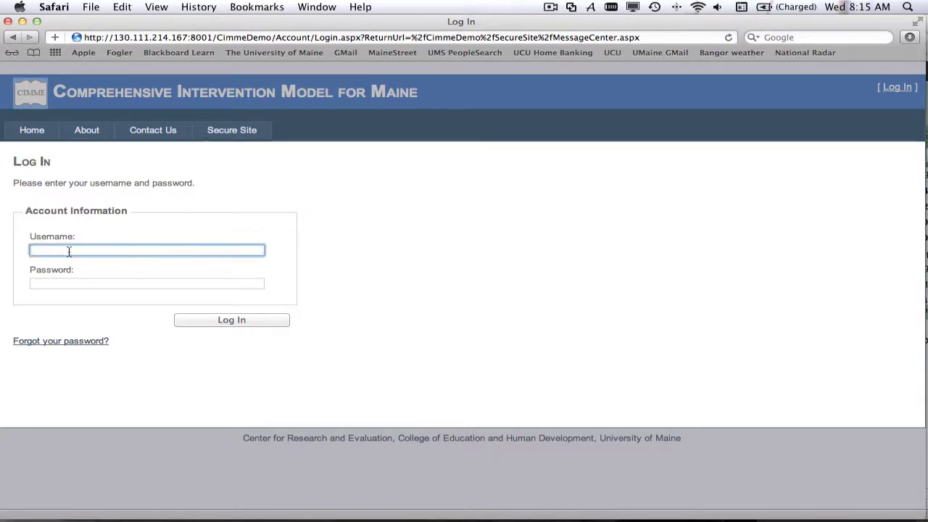
key("Tab")
type("••••••••")
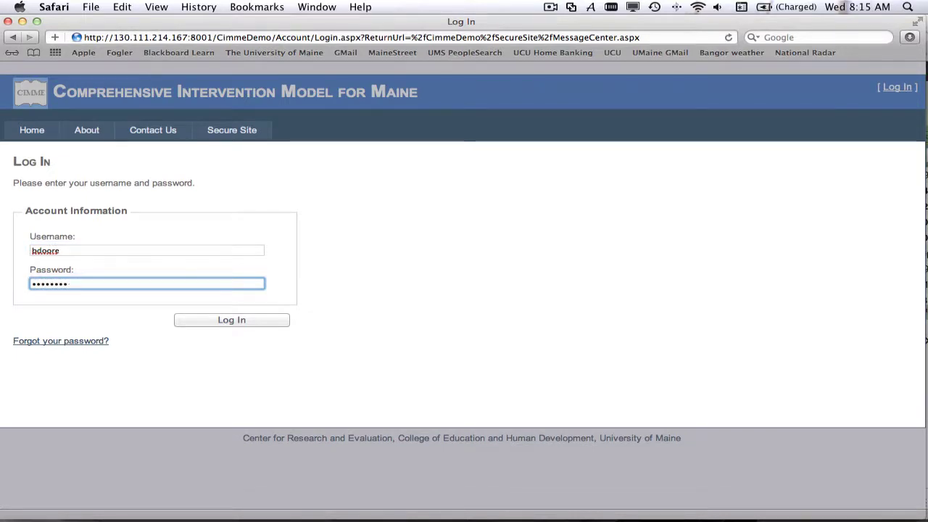
key("Return")
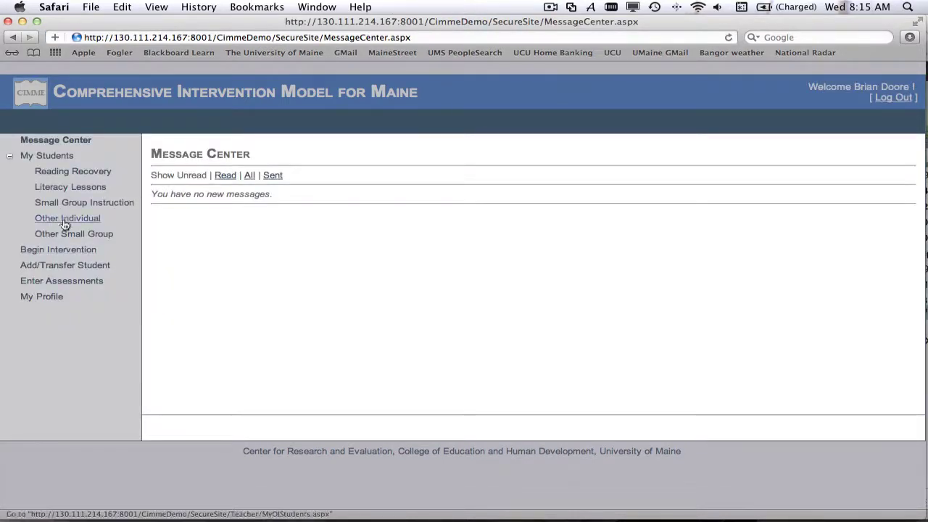
Start a new student entry with the student's MEDMS ID, last name and first name.
left_click(65, 266)
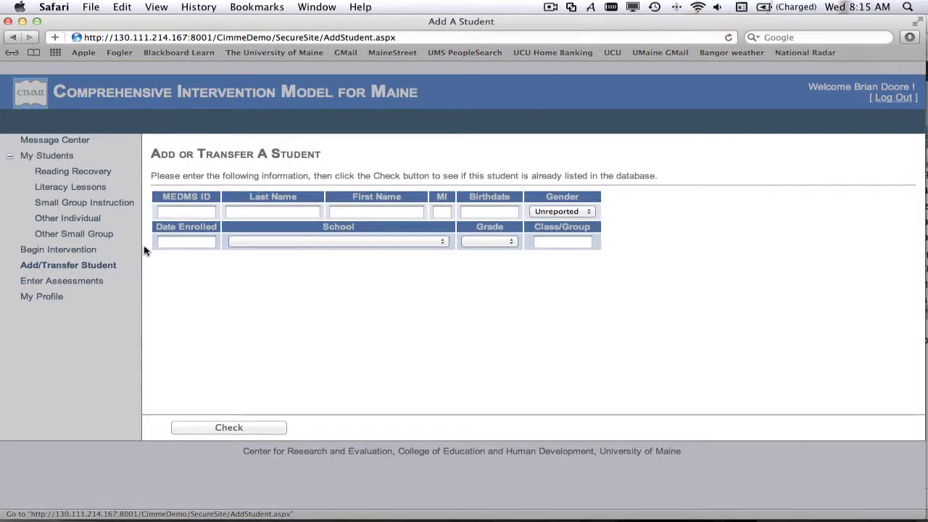
left_click(183, 211)
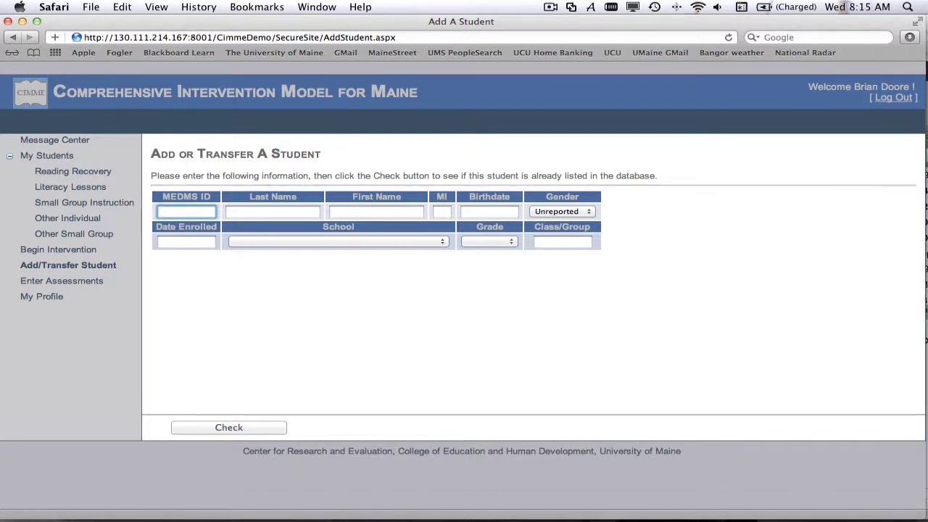
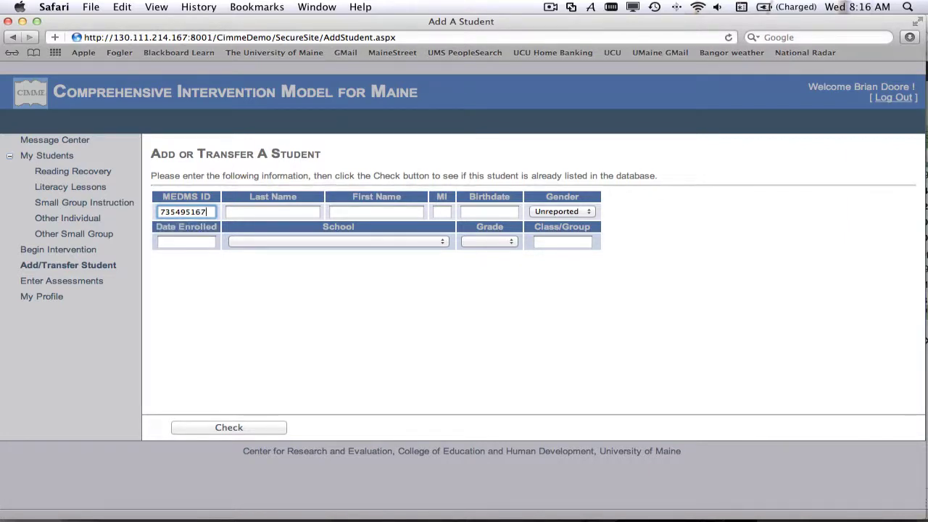
left_click(273, 211)
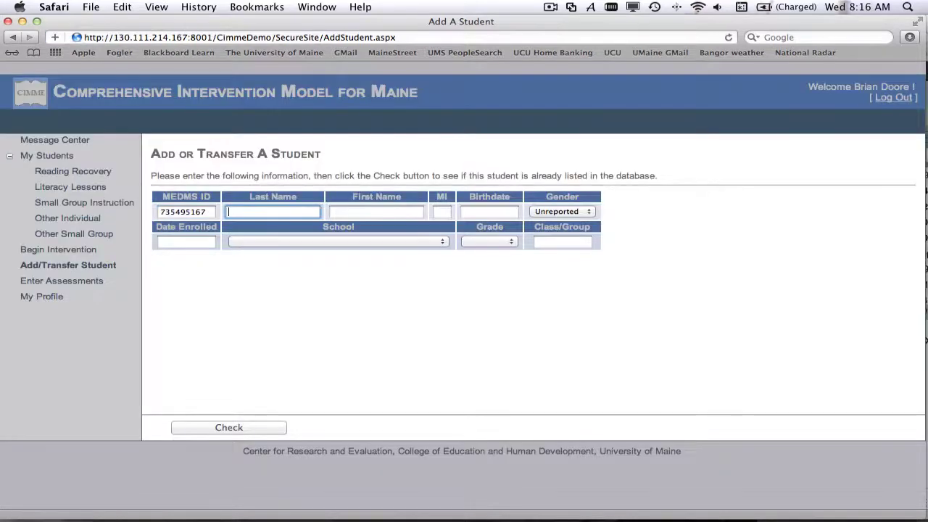
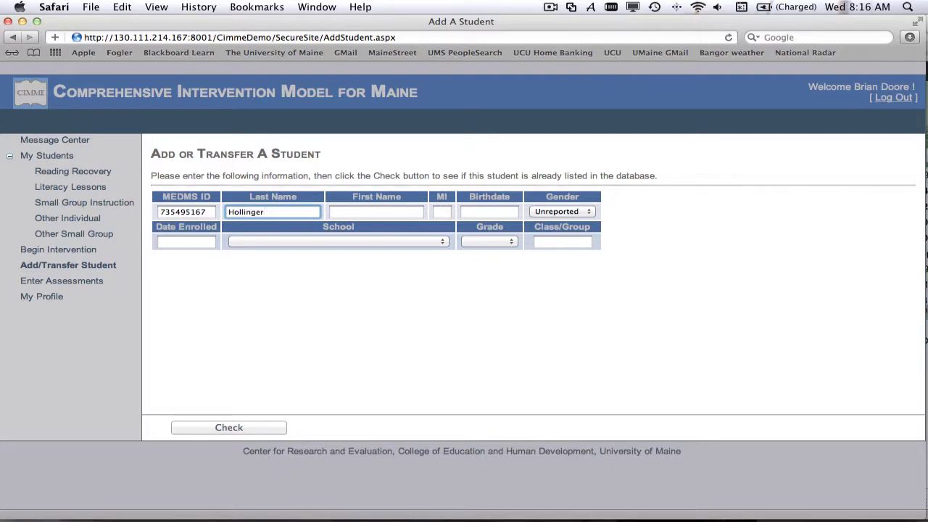
left_click(376, 211)
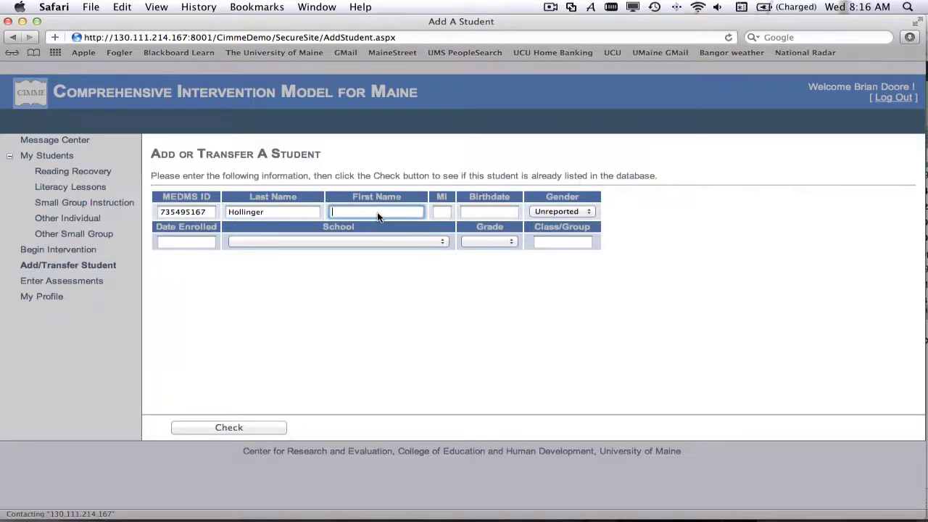
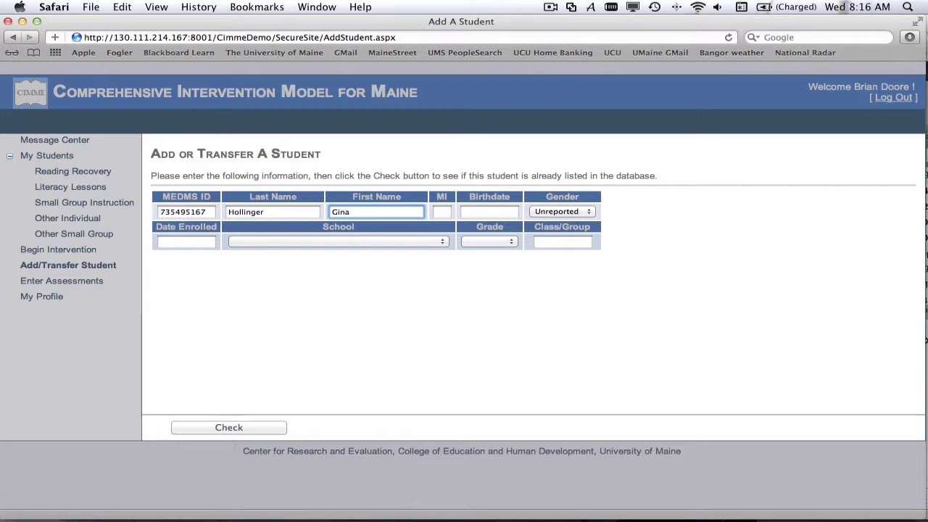
left_click(447, 211)
key("Tab")
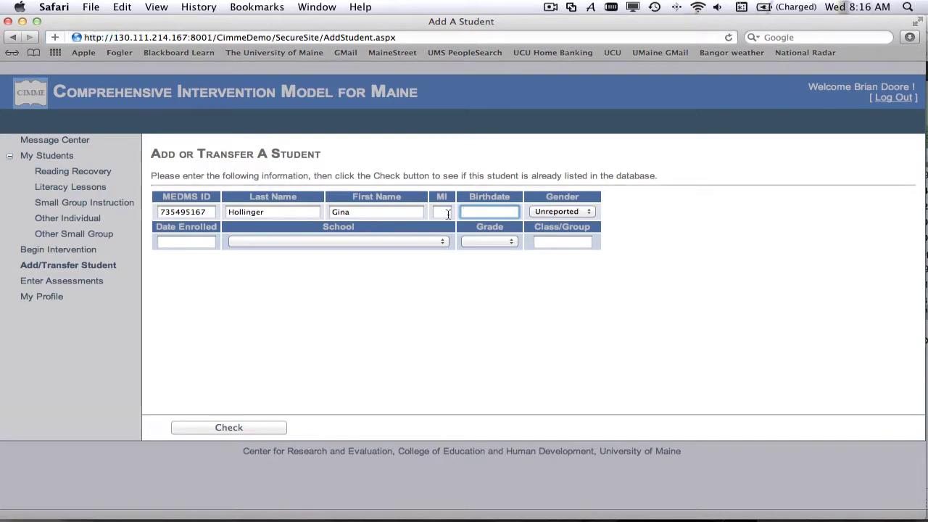
Remove the stray letter from Birthdate to clear the date-format error.
type("C")
left_click(449, 210)
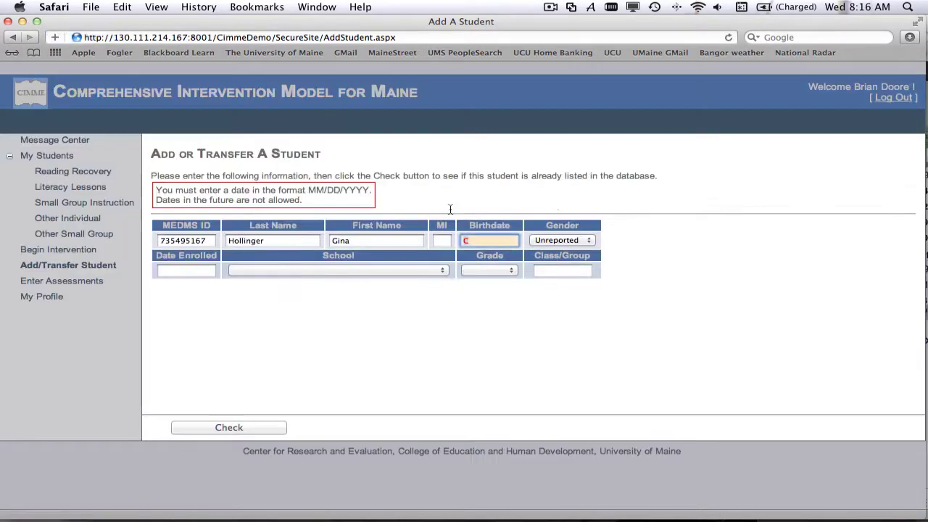
key("BackSpace")
key("Tab")
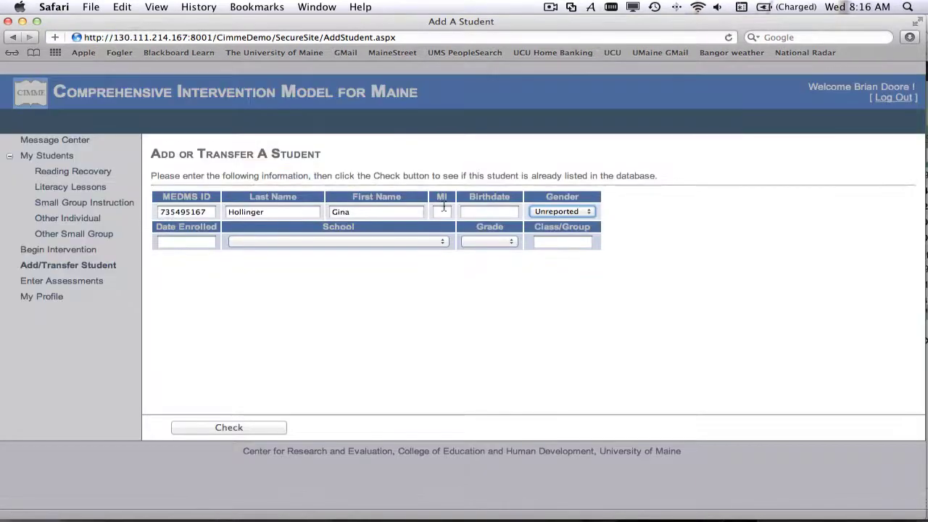
Enter the middle initial and the birthdate 05/05/2005.
left_click(443, 208)
type("C")
left_click(481, 211)
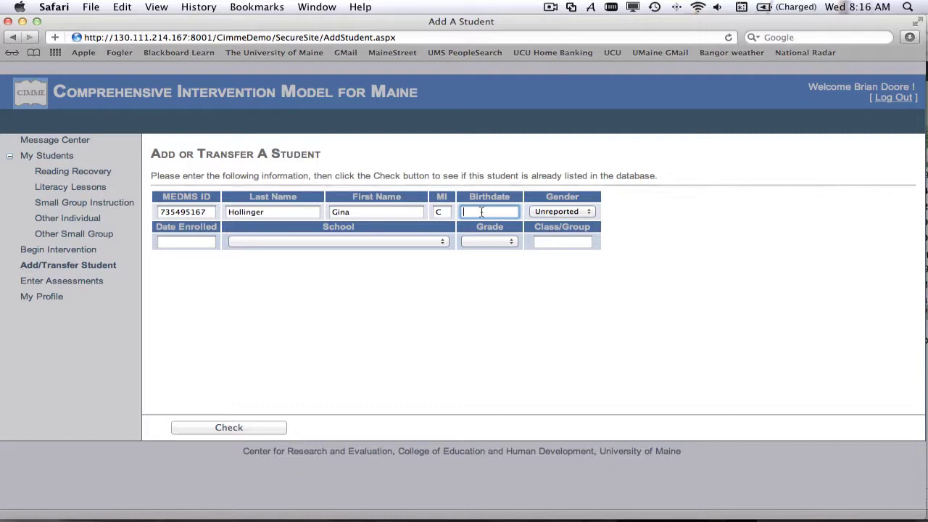
type("05")
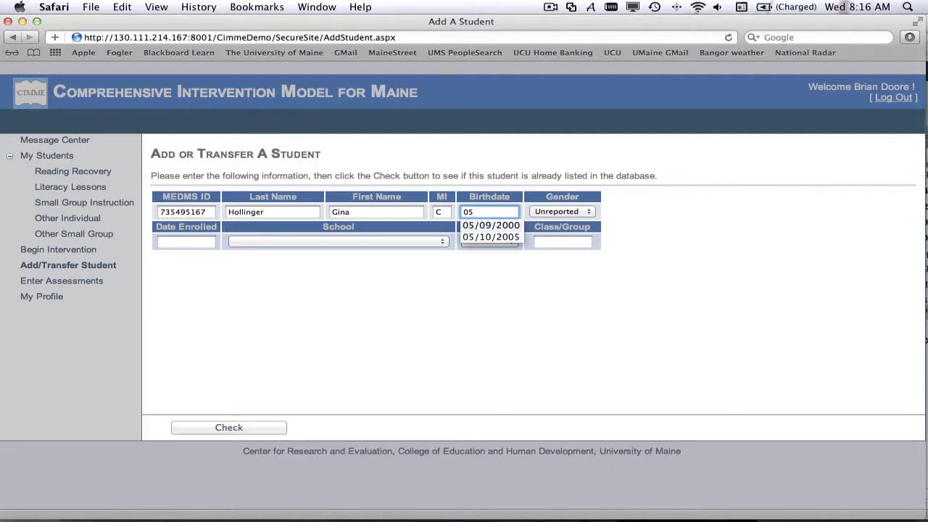
type("/5")
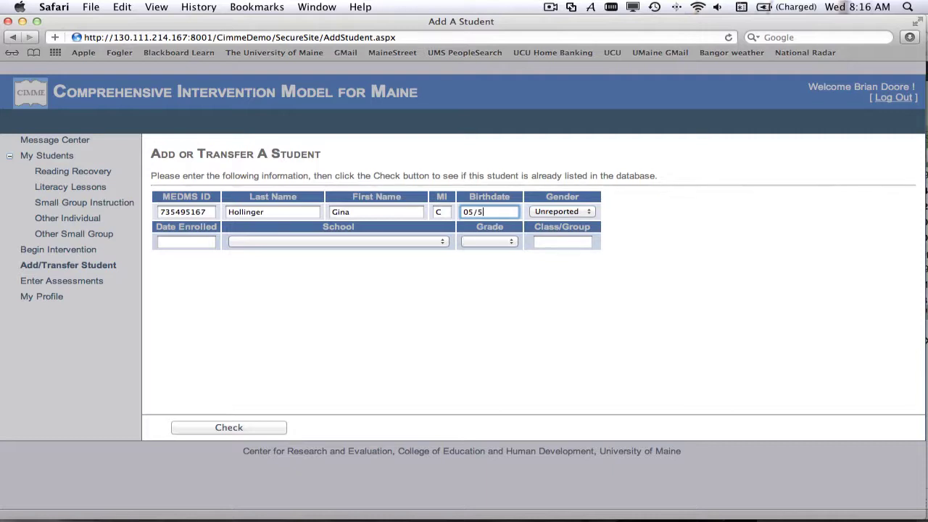
key("BackSpace")
type("05/2005")
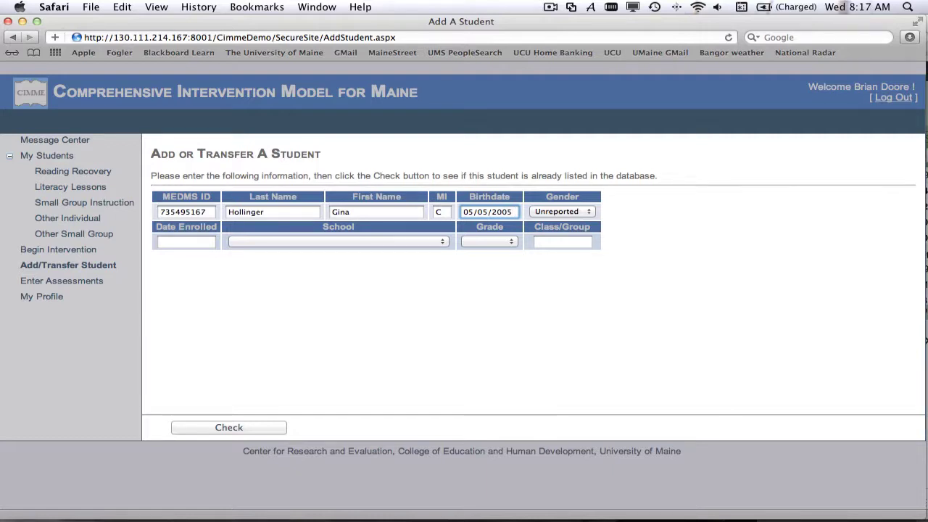
Change the student's gender from Unreported to Female.
left_click(561, 211)
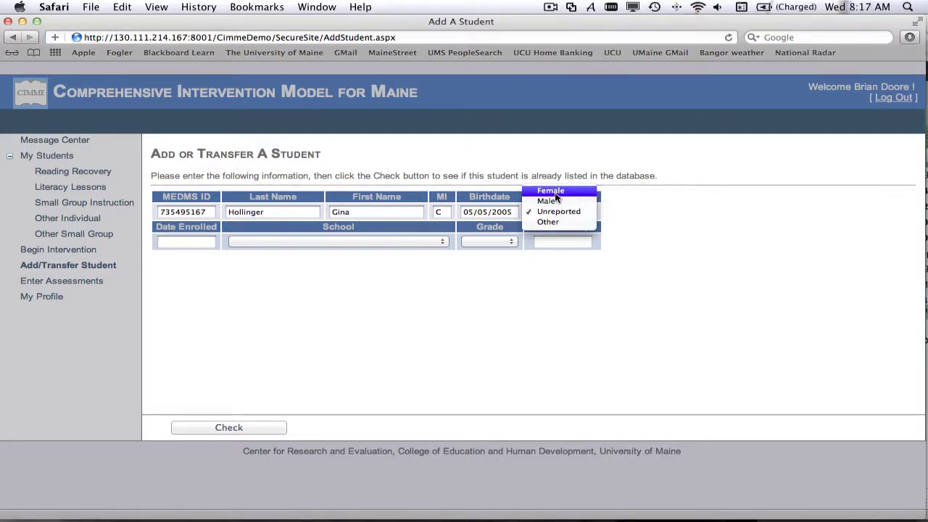
left_click(551, 192)
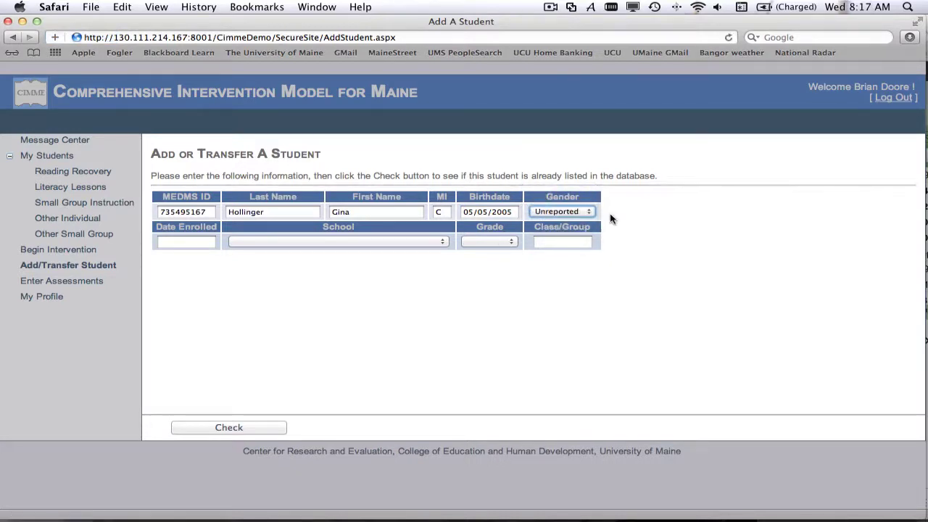
left_click(580, 212)
left_click(550, 190)
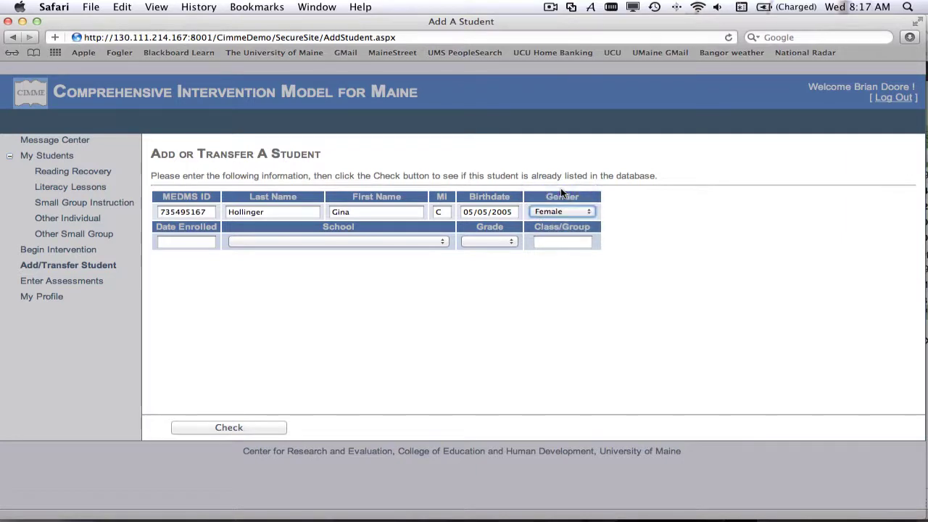
left_click(188, 242)
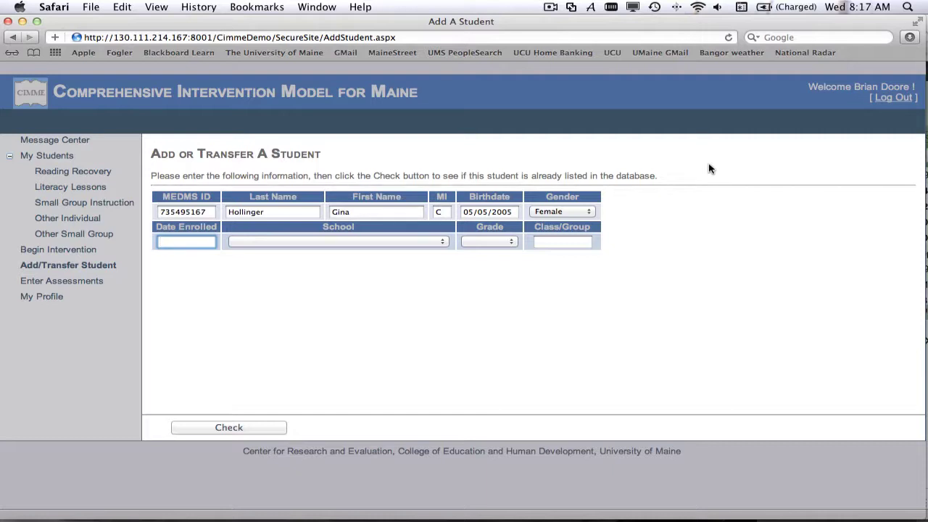
Enter enrolment date 09/01/2011, school East Auburn Community School and grade 1.
type("09/01/2011")
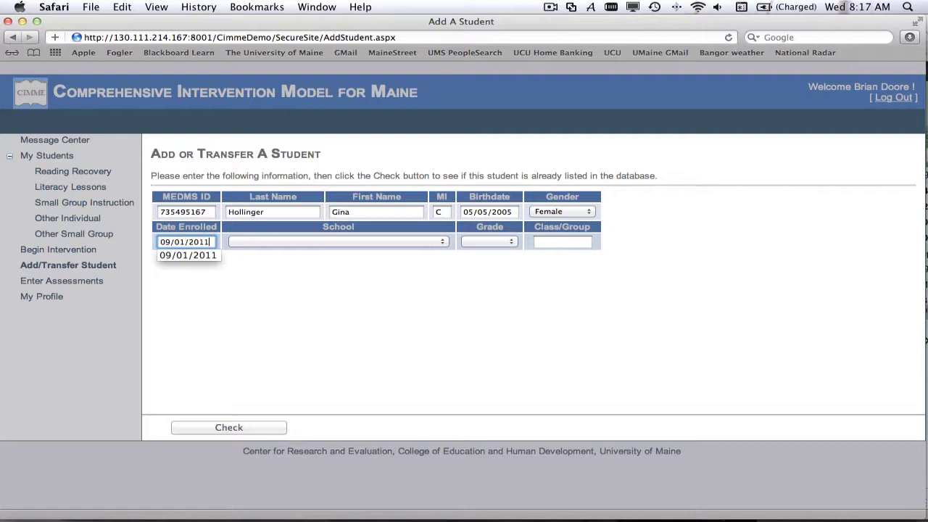
left_click(388, 243)
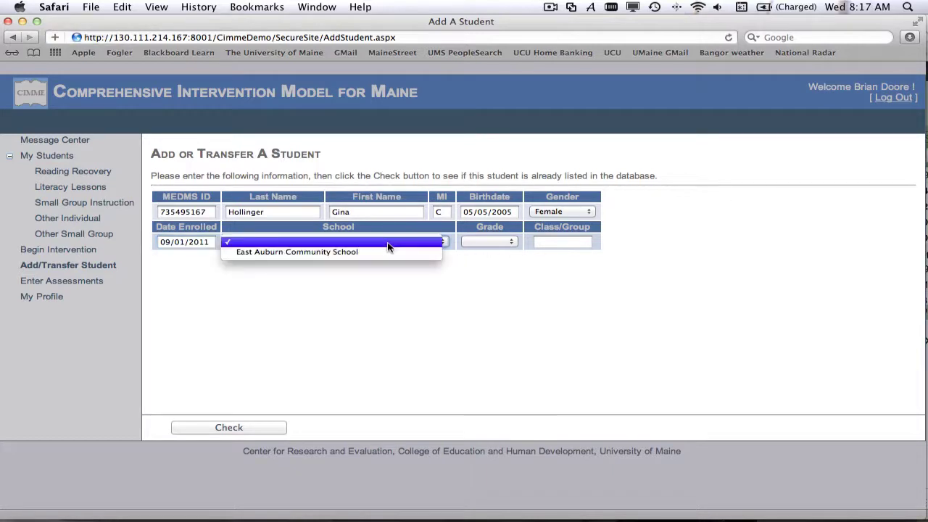
left_click(344, 252)
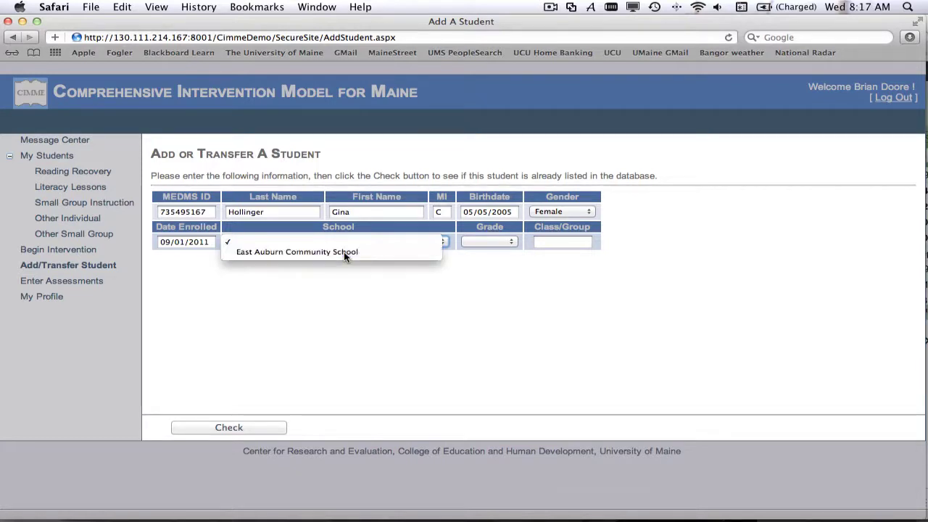
left_click(344, 237)
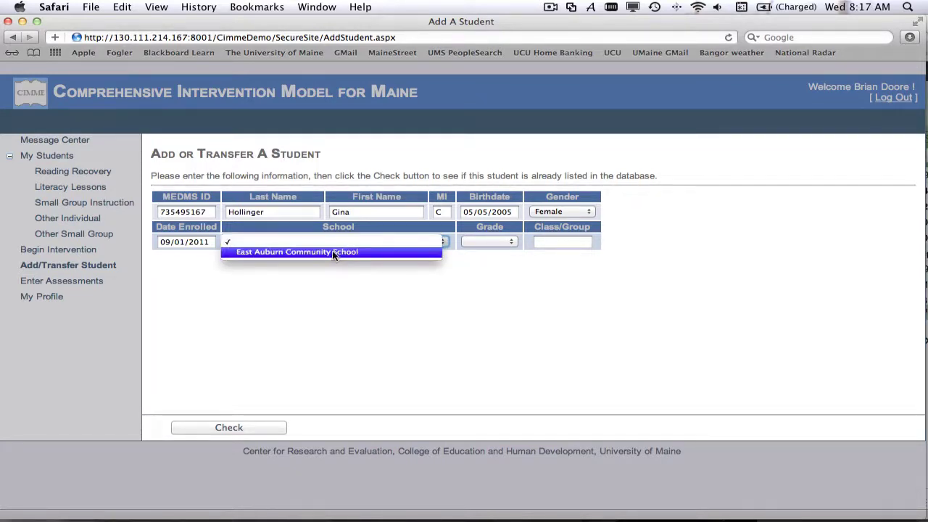
left_click(332, 251)
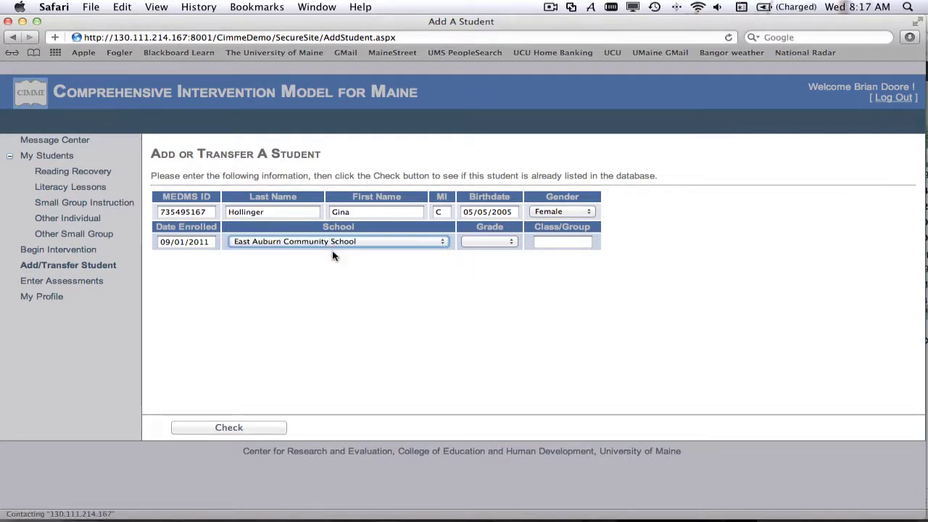
left_click(487, 243)
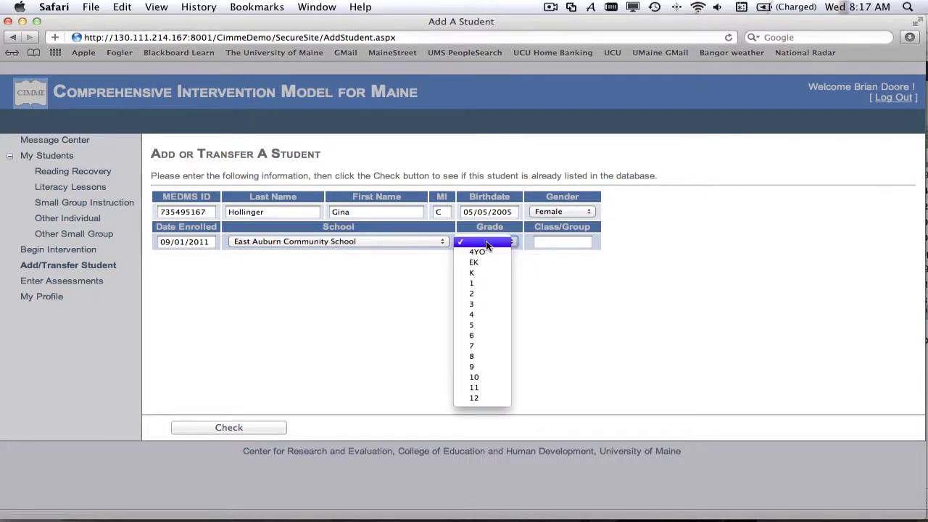
left_click(471, 285)
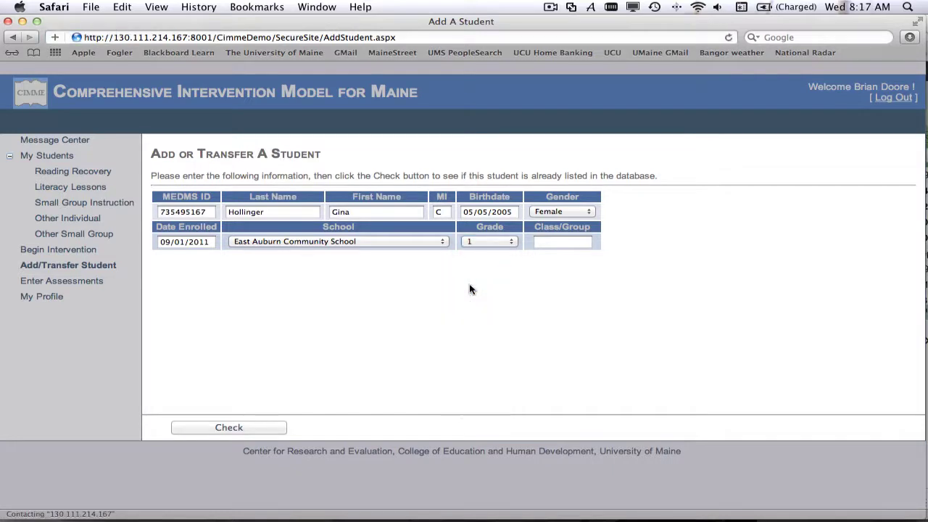
Fill in the teacher's name as Class/Group and submit the entry for checking.
left_click(547, 244)
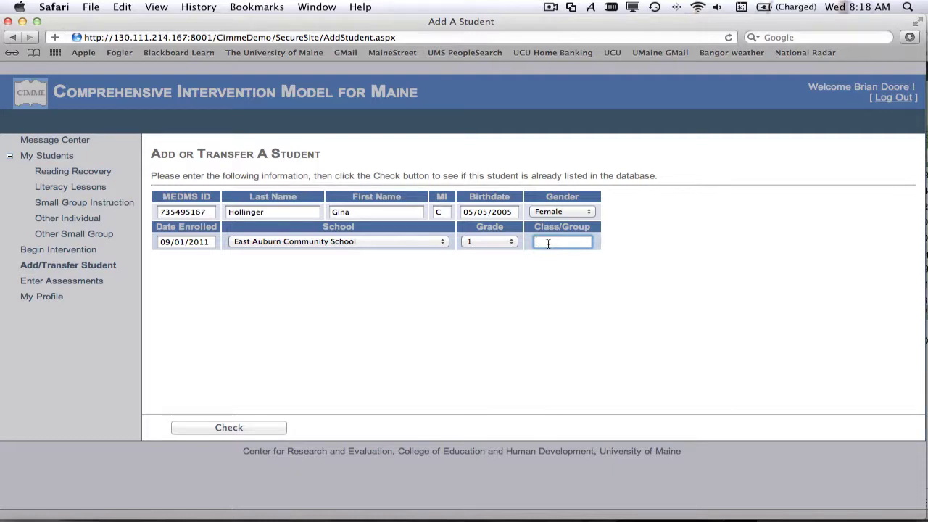
type("K")
key("BackSpace")
key("BackSpace")
type("Peterson")
left_click(229, 427)
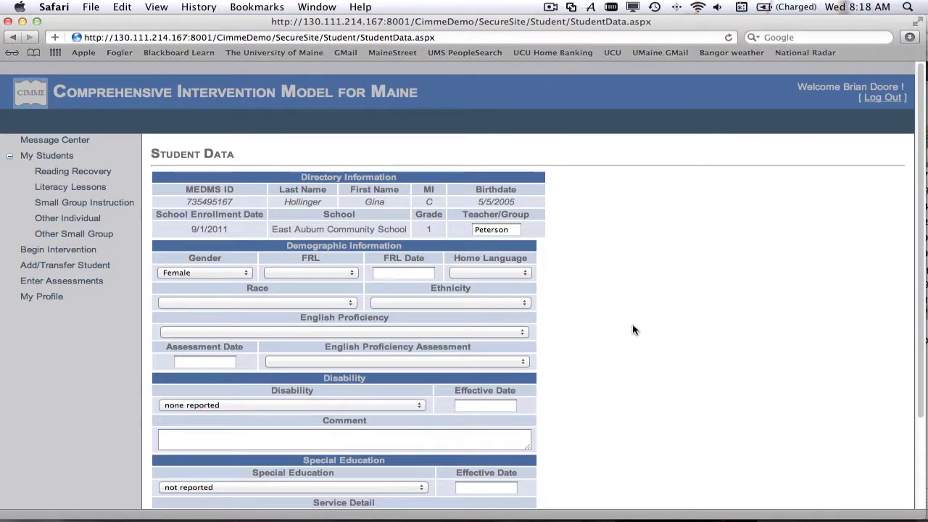
Set FRL status to free with FRL date 09/01/2011.
scroll(633, 329, "down", 2)
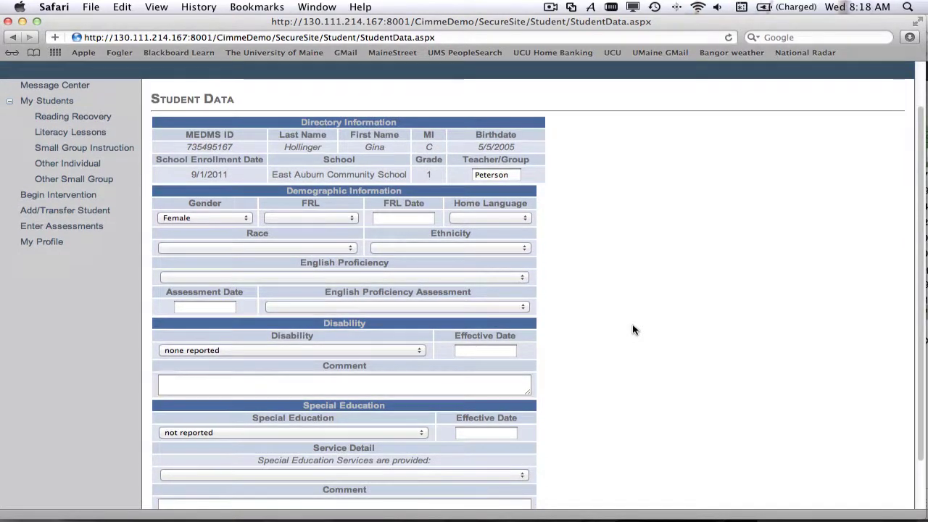
scroll(632, 329, "up", 2)
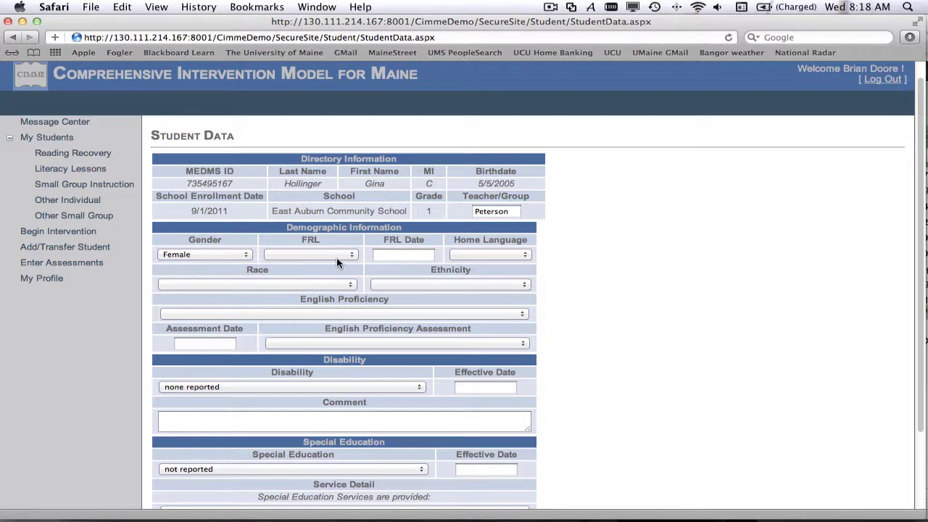
scroll(572, 271, "down", 2)
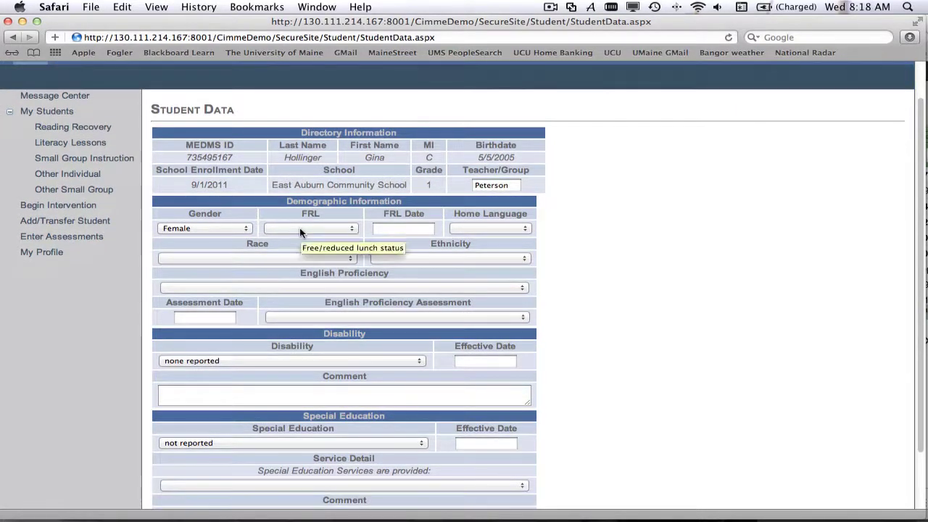
left_click(300, 230)
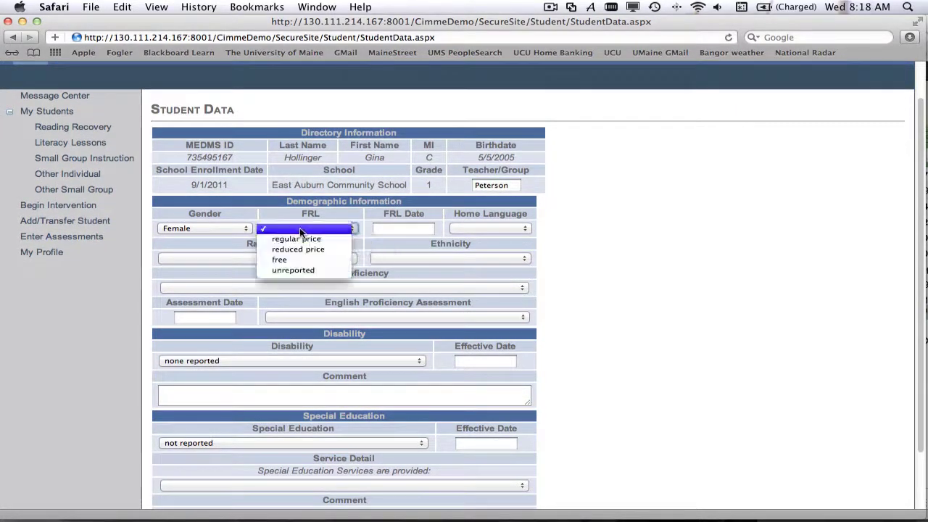
left_click(279, 260)
left_click(410, 227)
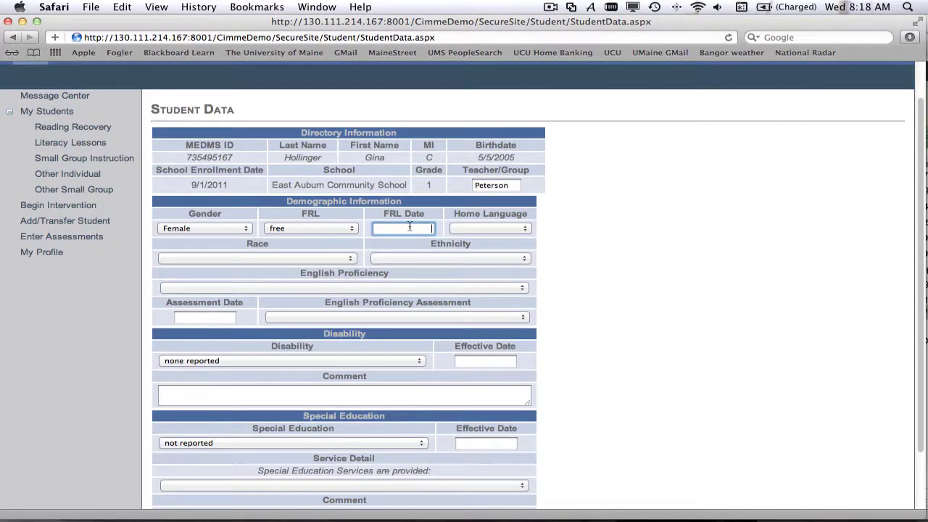
type("09/01/2")
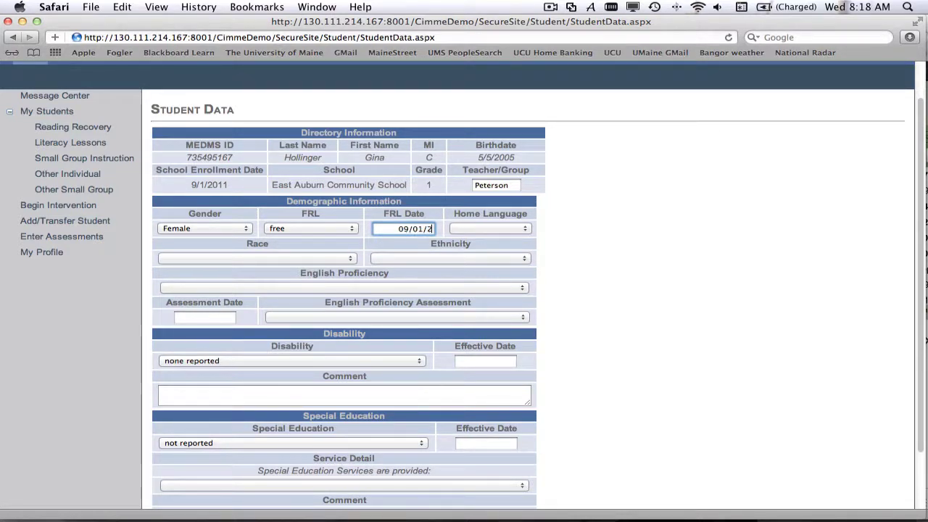
type("011")
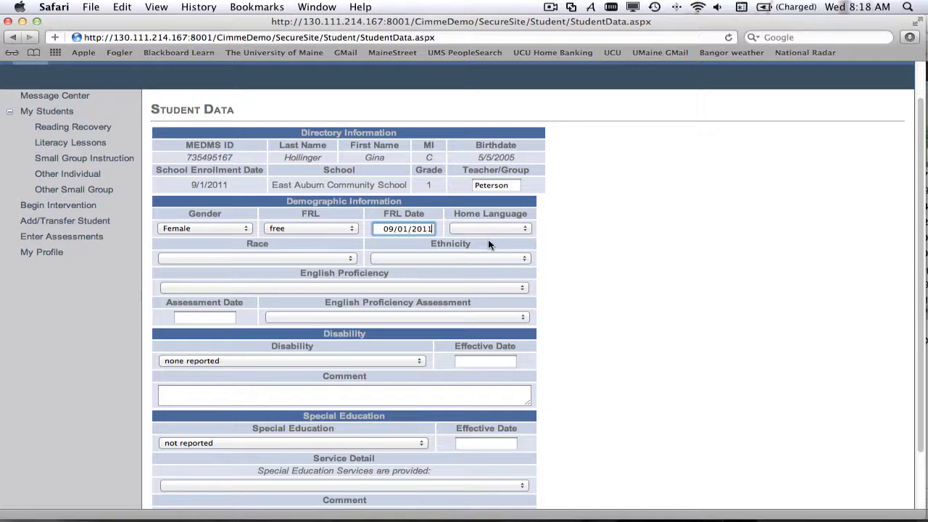
Set home language English, race White and ethnicity Not Reported.
left_click(471, 230)
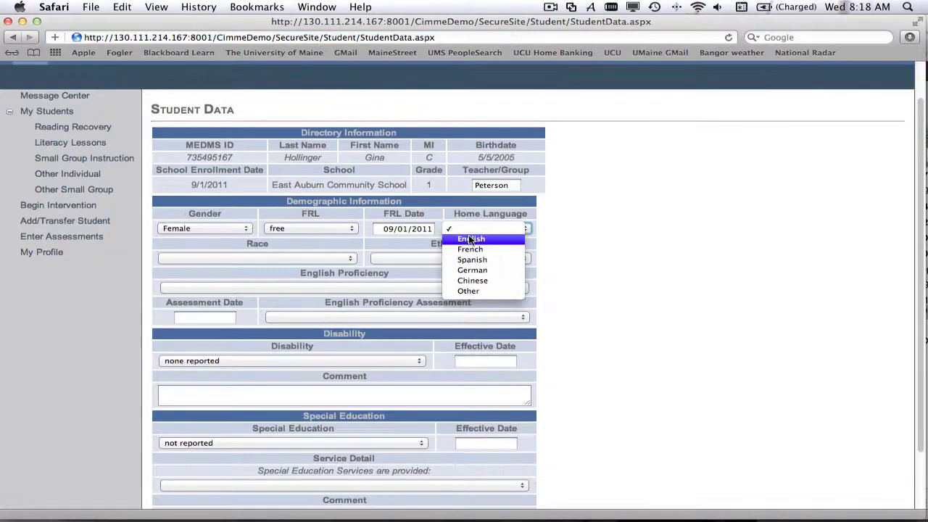
left_click(476, 234)
left_click(463, 240)
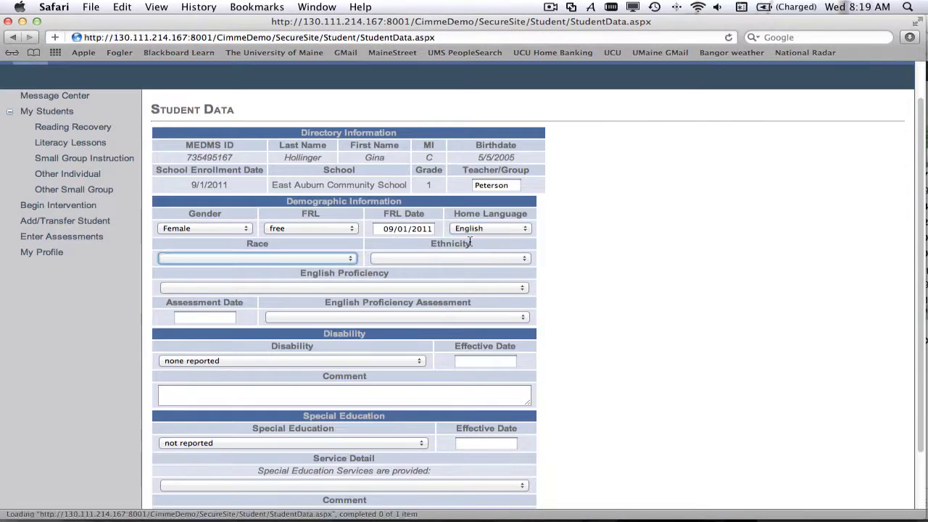
left_click(255, 258)
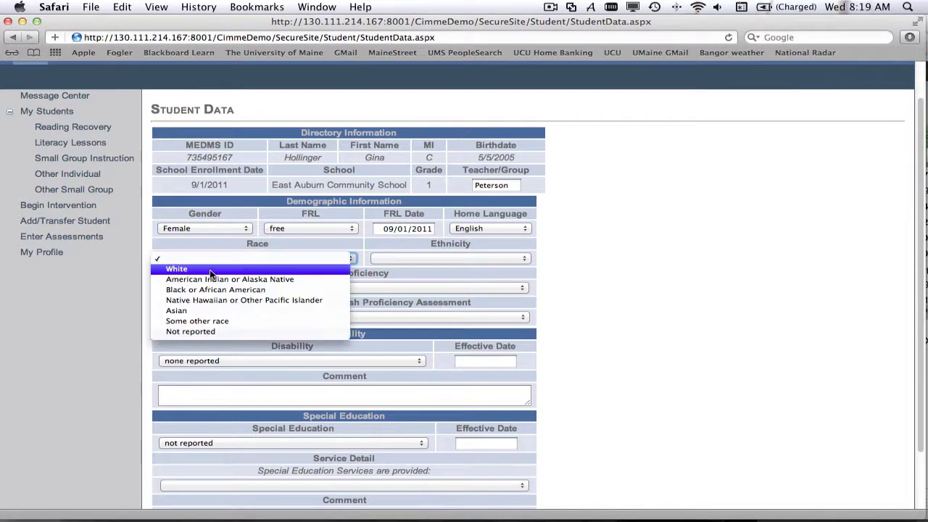
left_click(209, 268)
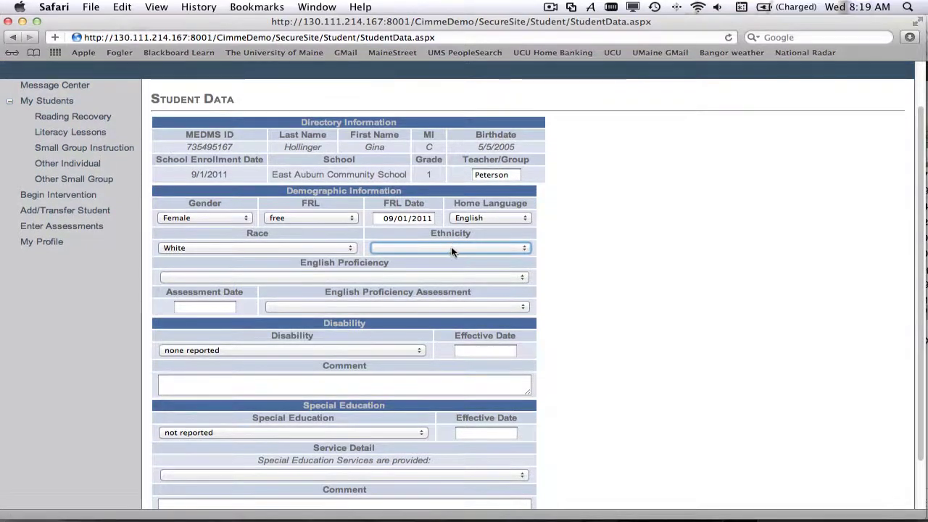
left_click(450, 247)
left_click(409, 280)
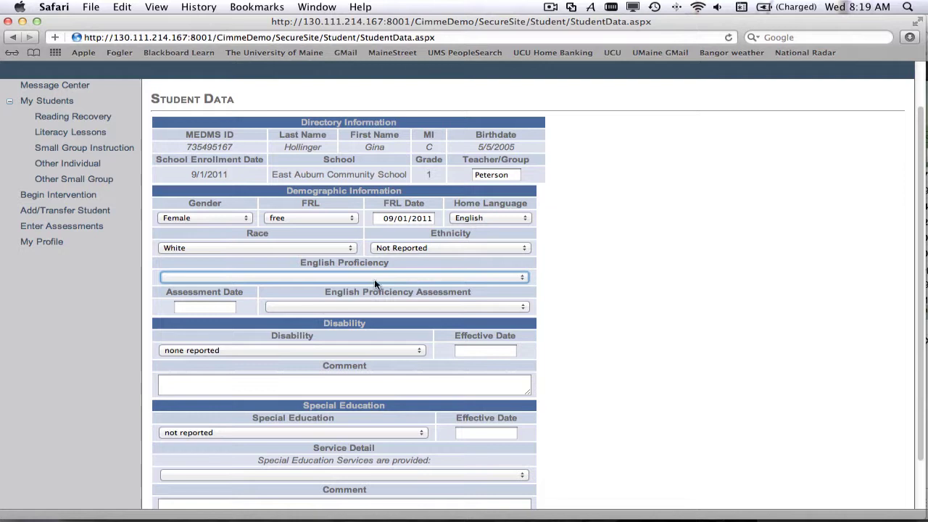
Set English proficiency to the highest level.
left_click(362, 278)
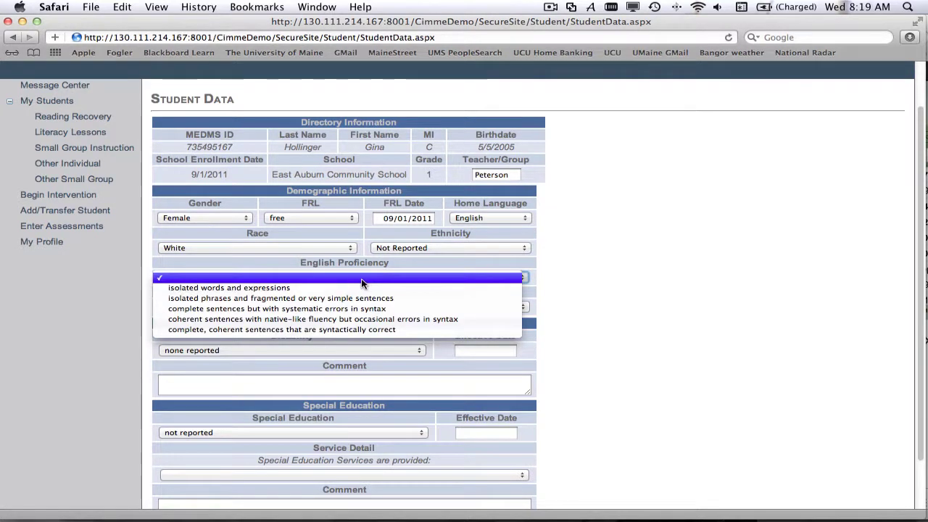
left_click(436, 263)
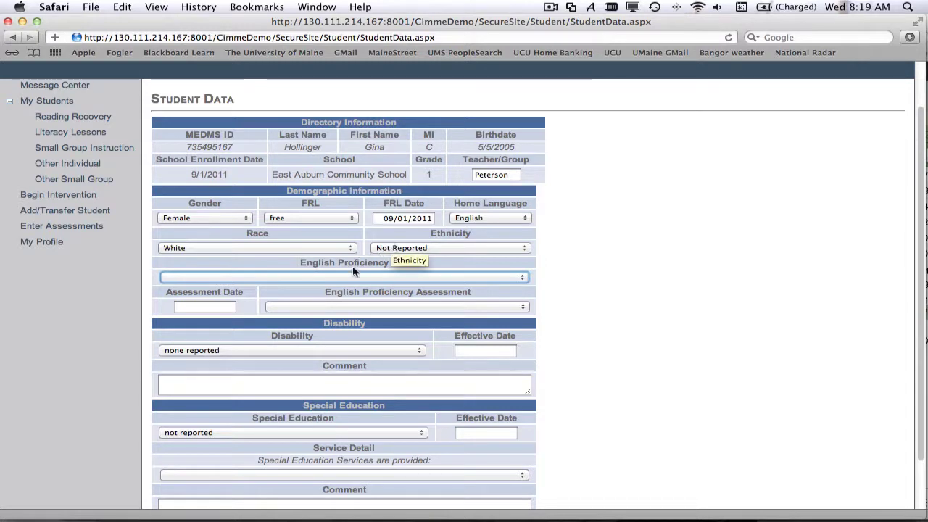
left_click(335, 278)
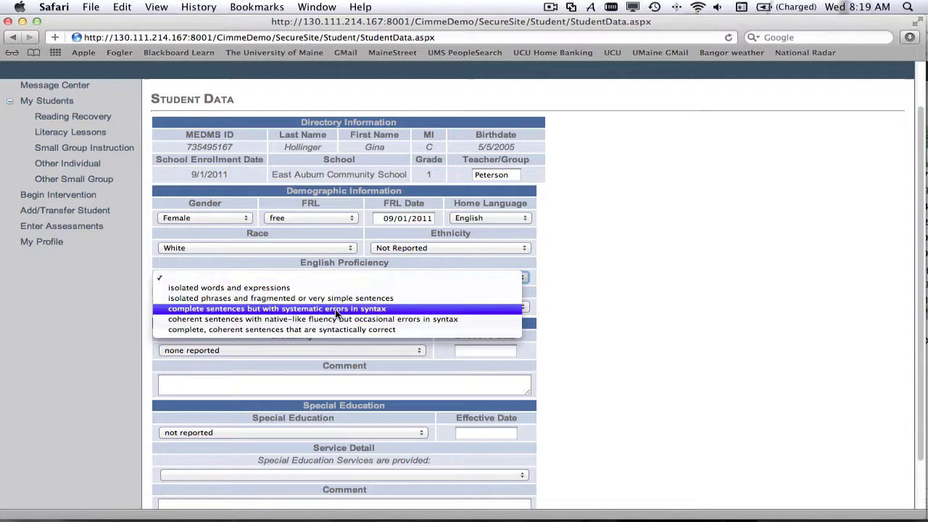
left_click(338, 329)
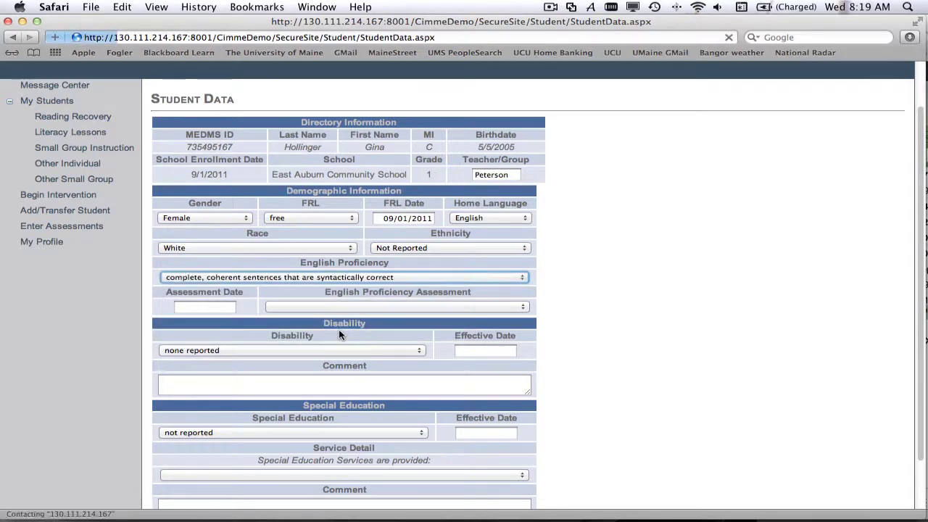
left_click(229, 310)
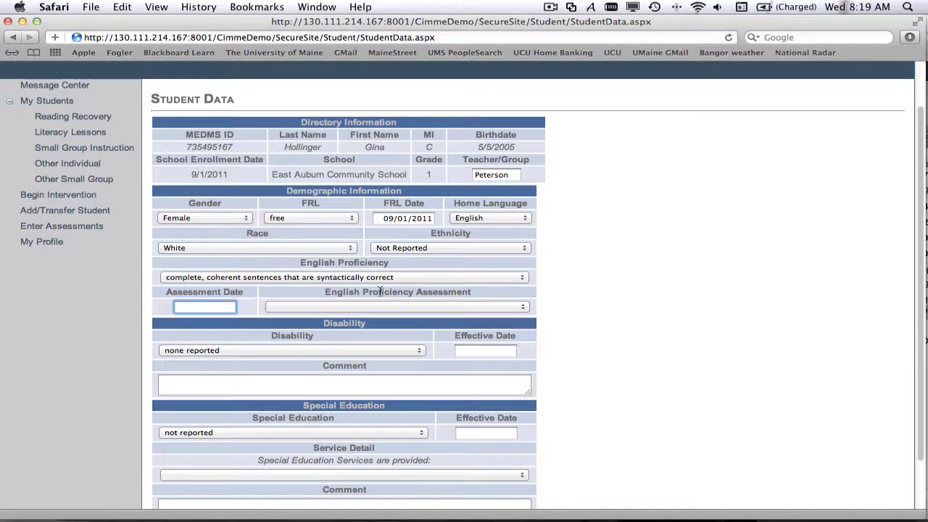
Scroll through the Student Data form to review the demographics and reach Save Data.
scroll(680, 320, "down", 3)
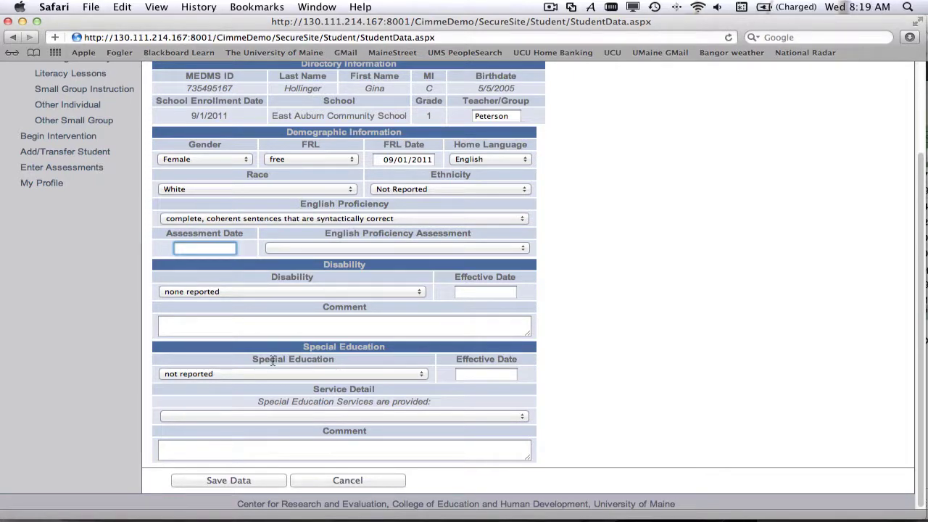
scroll(273, 361, "up", 4)
scroll(272, 360, "down", 3)
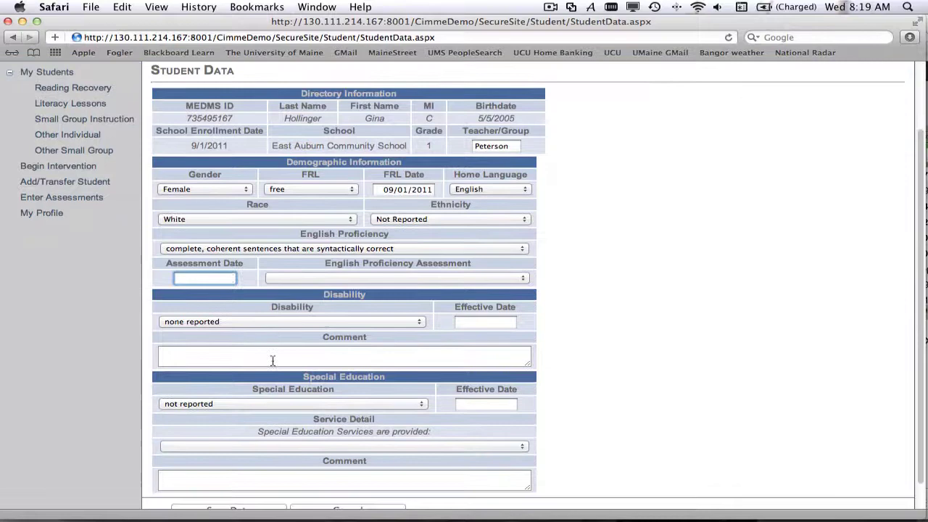
scroll(272, 360, "up", 3)
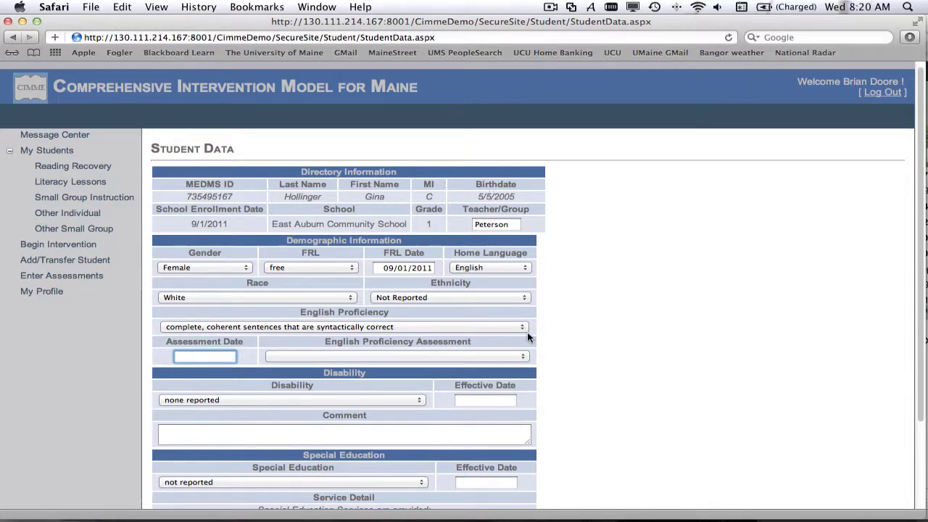
scroll(527, 334, "down", 3)
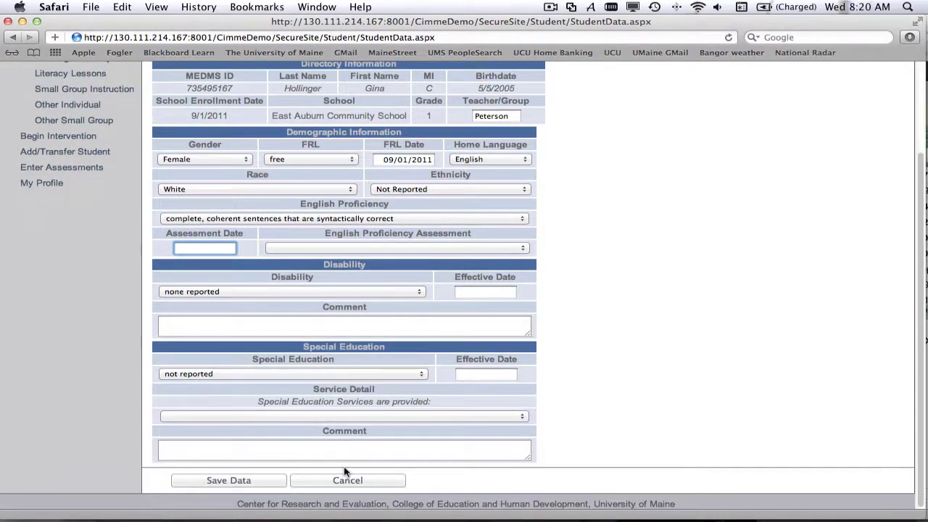
Save the new student's demographic data.
left_click(241, 480)
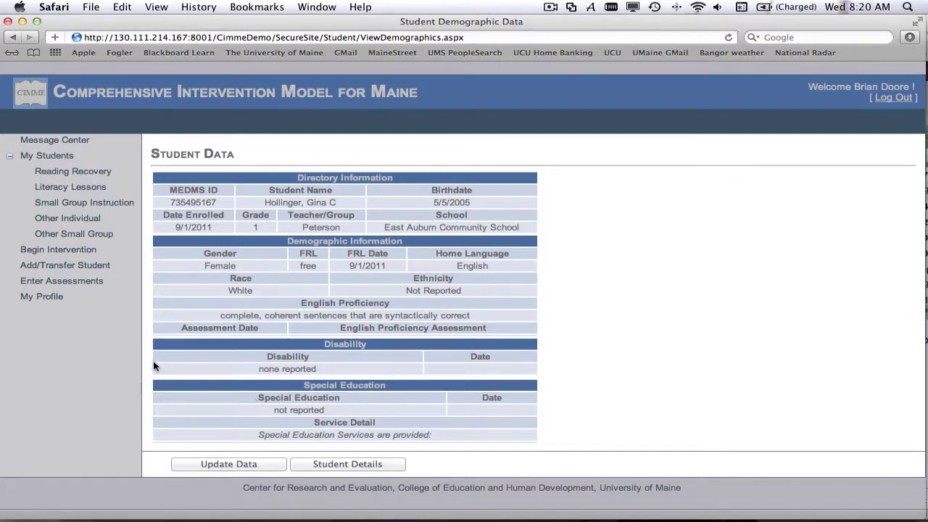
Start a second new-student entry with its MEDMS ID and East Auburn Community School.
left_click(58, 267)
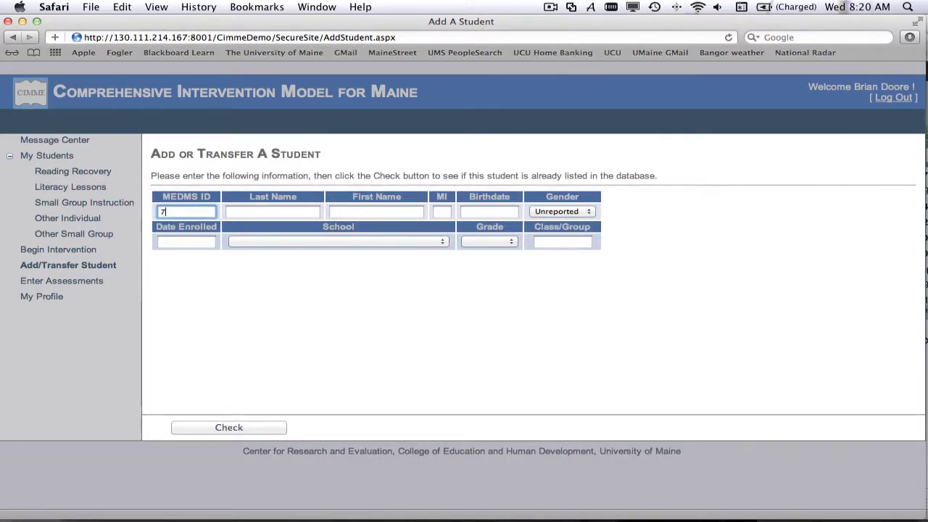
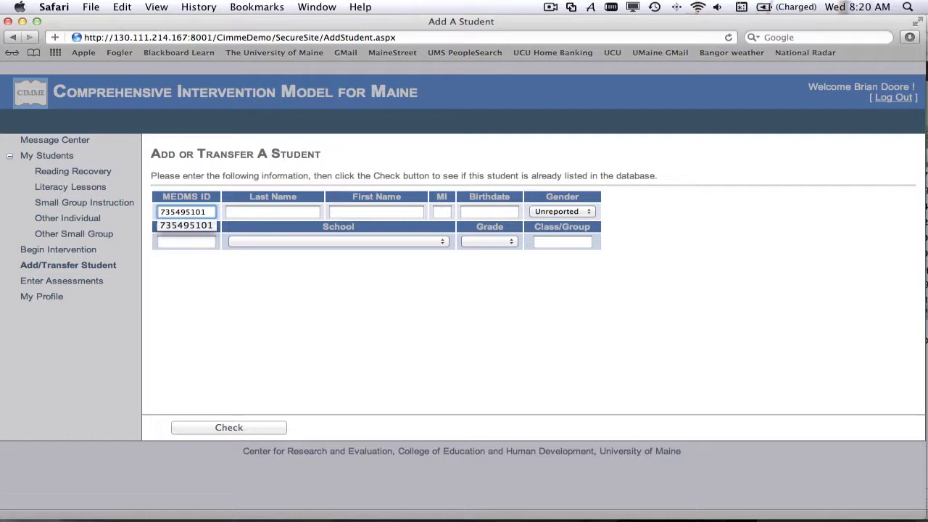
left_click(245, 211)
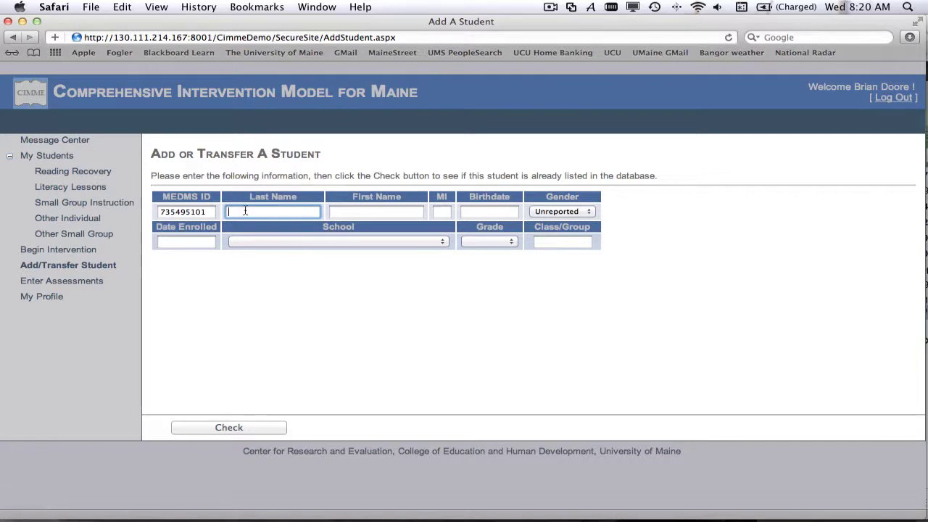
left_click(222, 429)
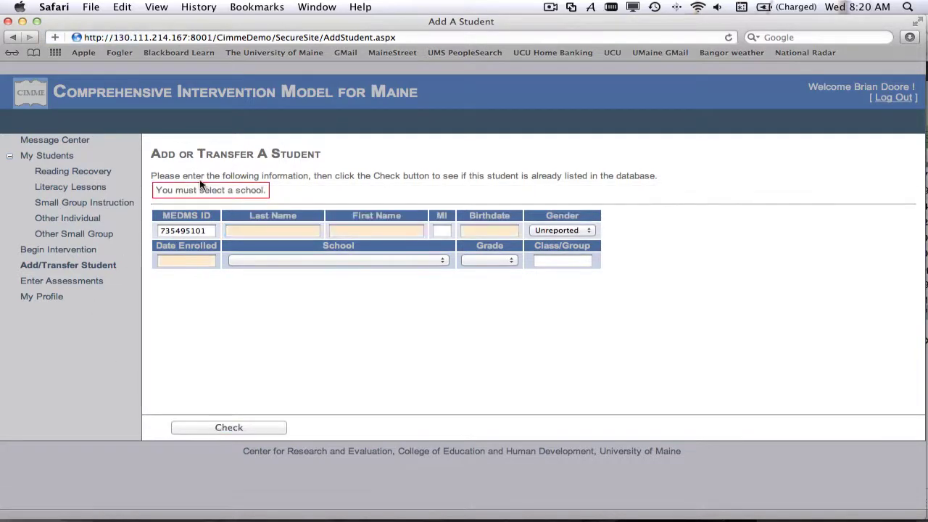
left_click(284, 261)
left_click(289, 270)
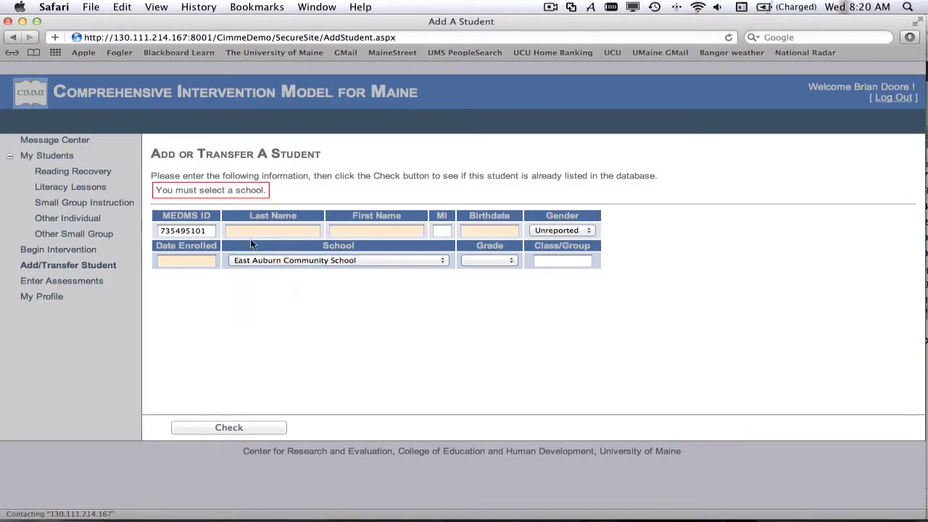
left_click(253, 230)
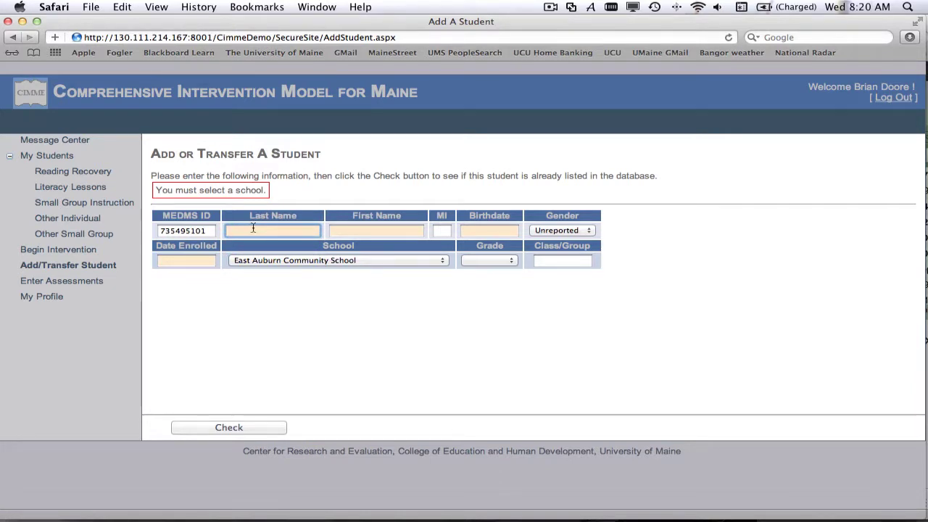
key("Tab")
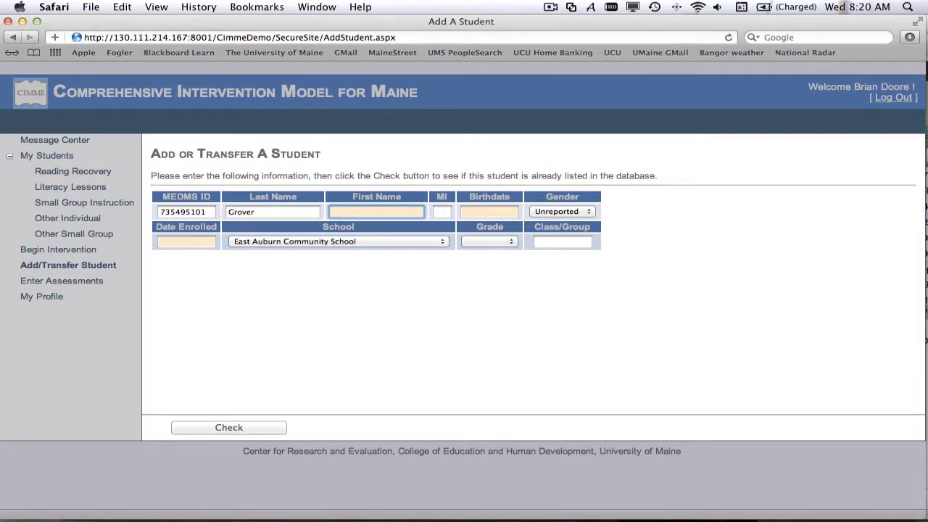
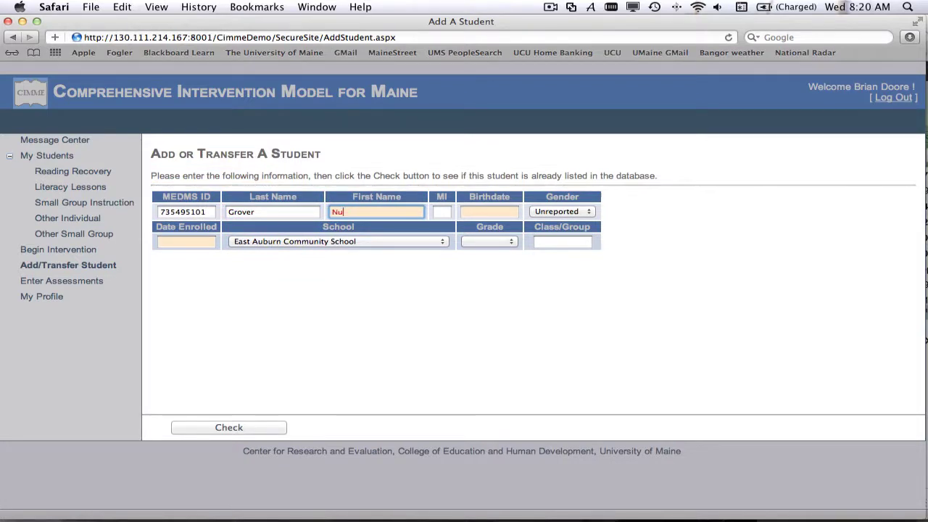
left_click(491, 212)
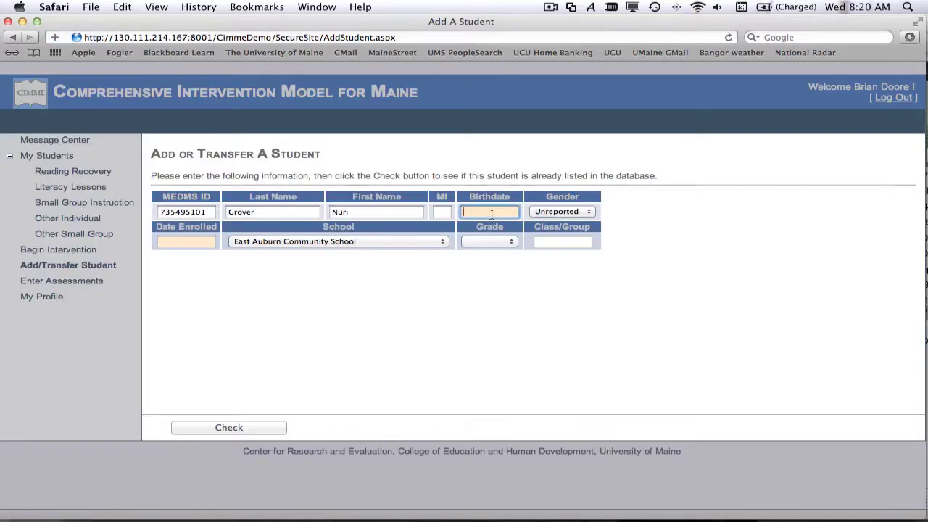
type("07/")
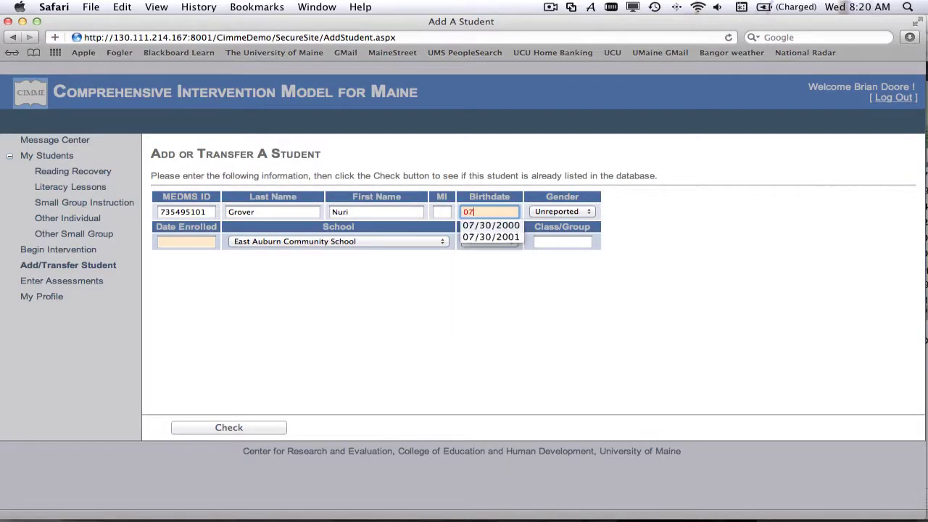
type("30/2001")
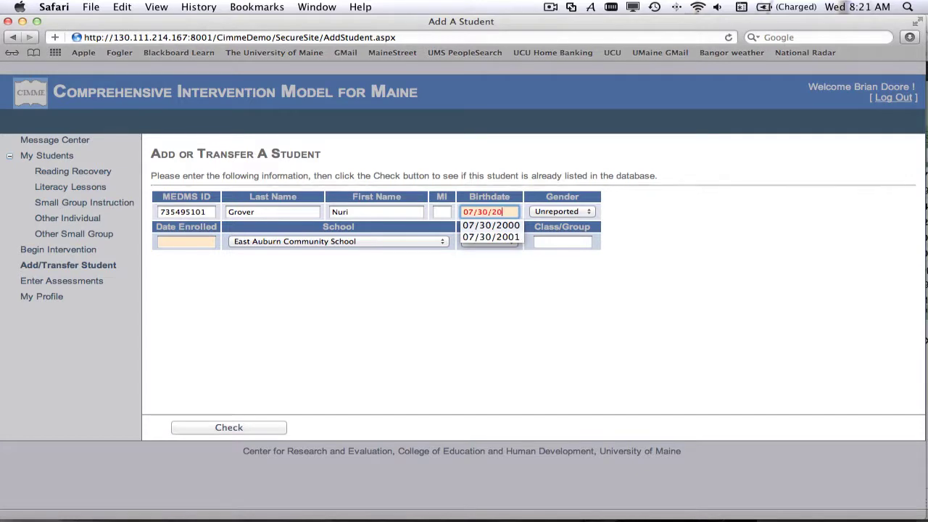
left_click(560, 211)
left_click(562, 211)
Enter enrolment date 09/01/2011, grade 5 and the teacher's name as Class/Group.
key("Tab")
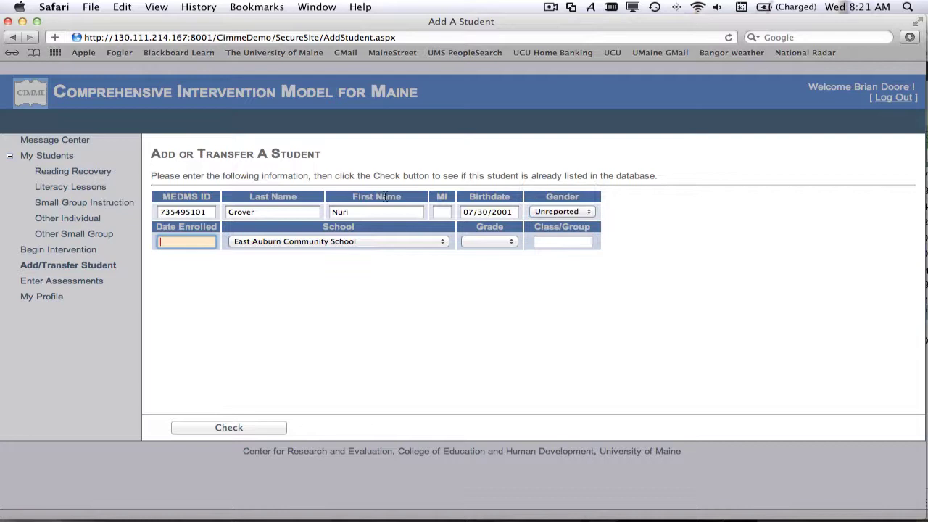
type("09")
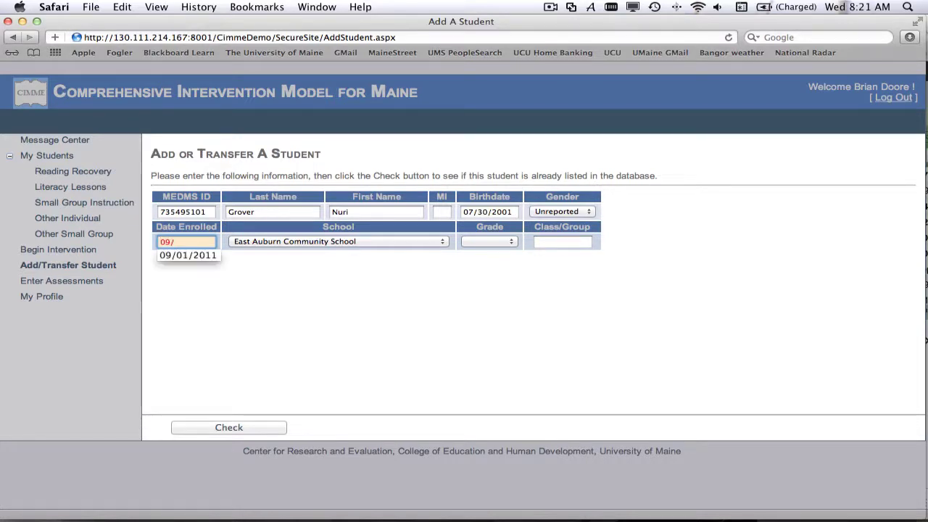
type("/01/2")
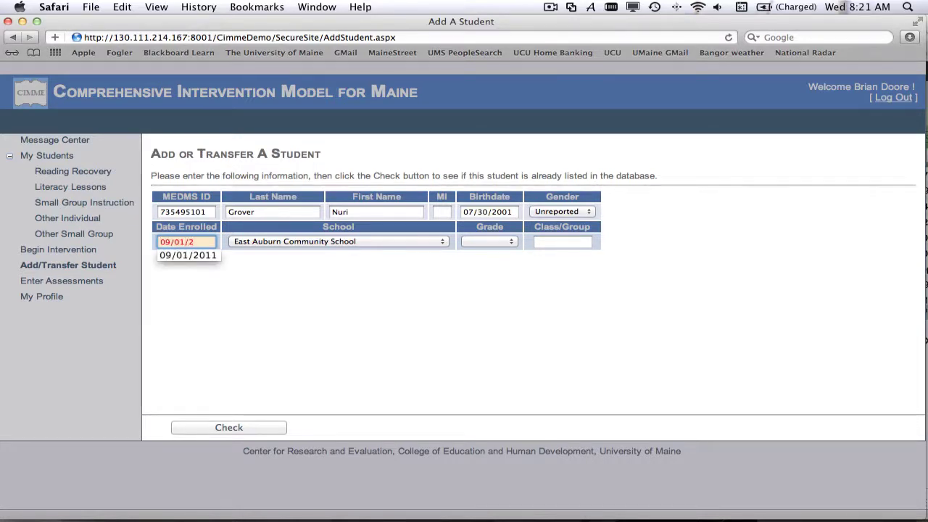
type("011")
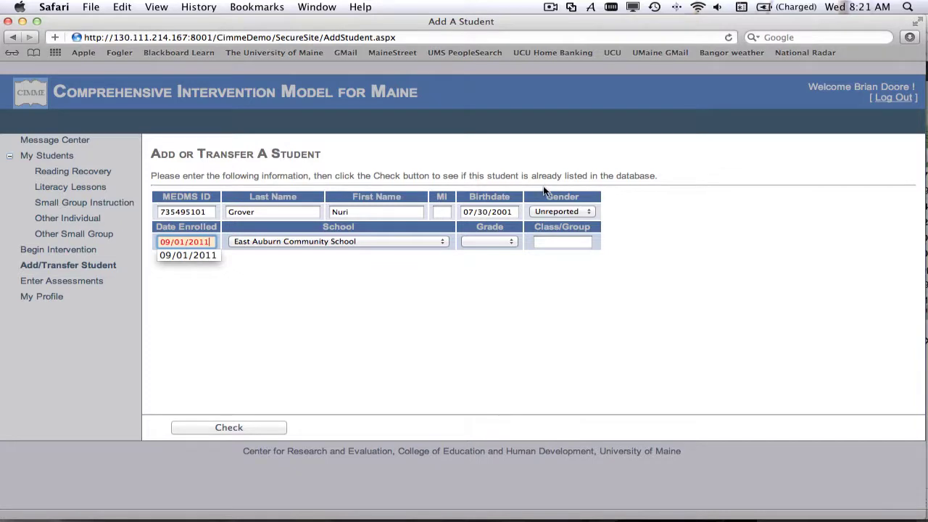
key("Tab")
left_click(510, 242)
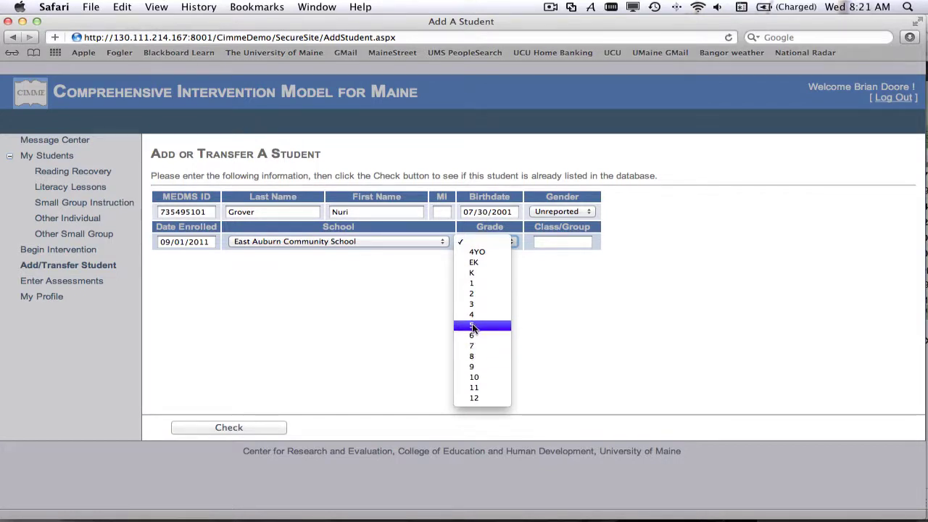
left_click(472, 328)
left_click(548, 242)
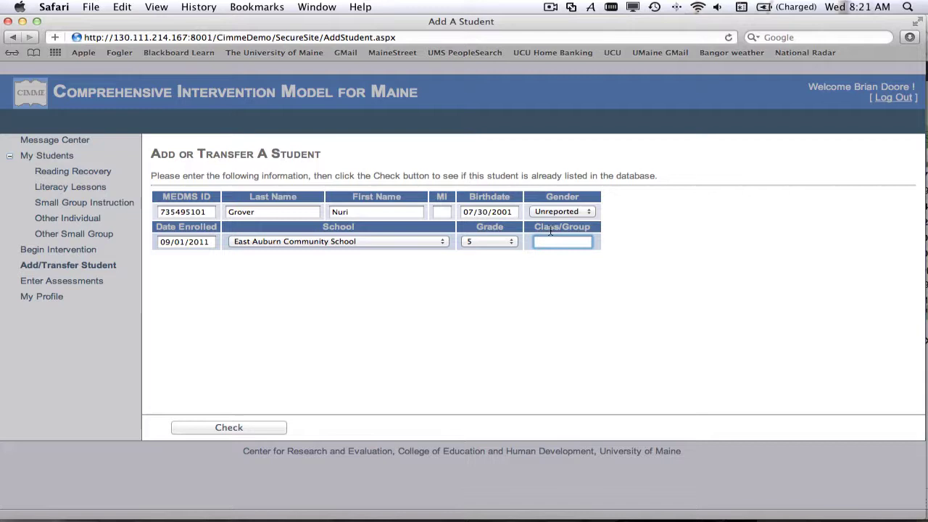
type("Song")
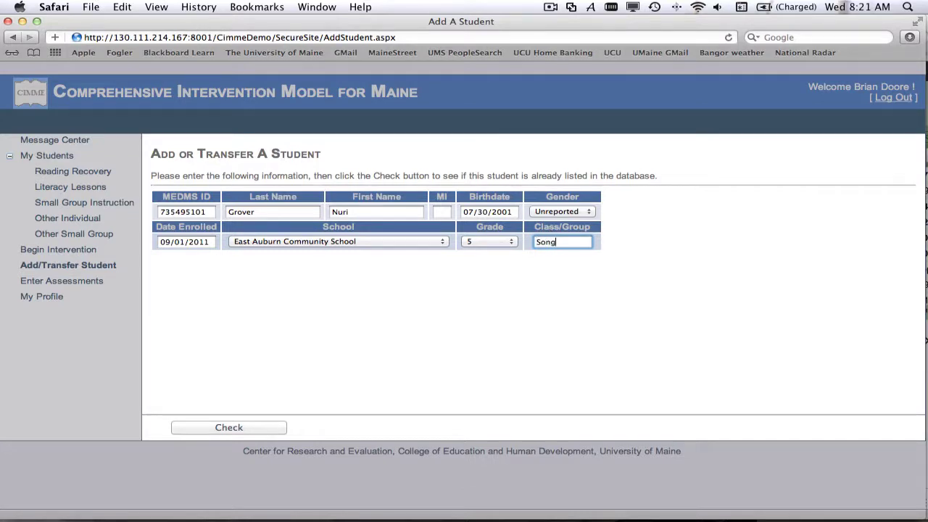
Check the second student against the database and review the existing record sharing its MEDMS ID.
left_click(222, 427)
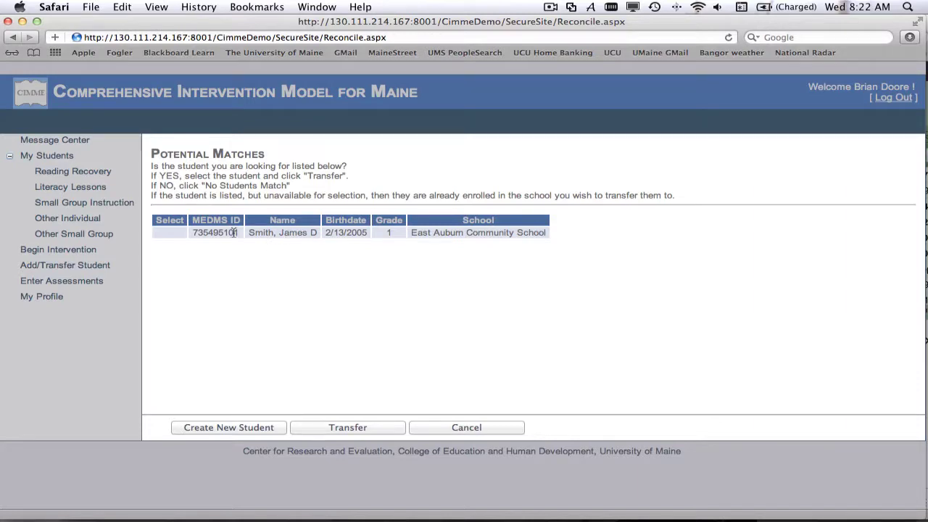
mouse_move(234, 232)
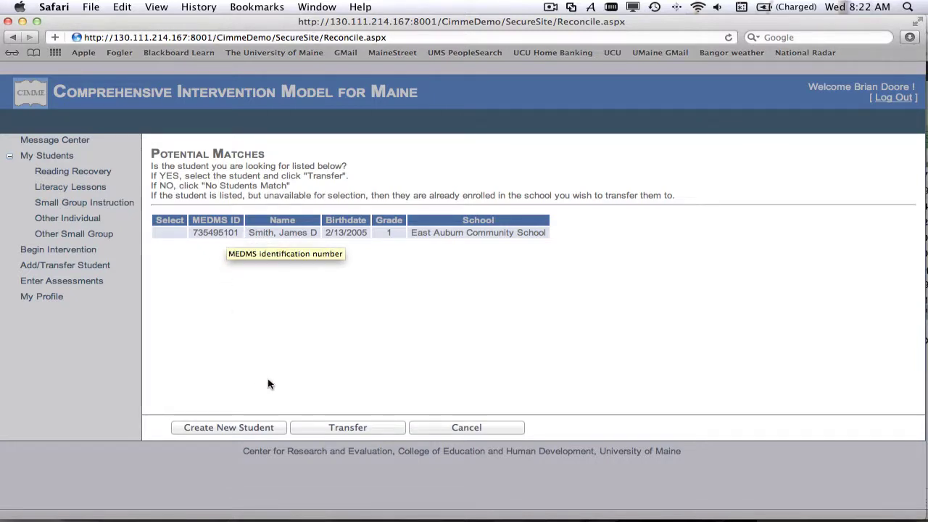
Cancel the duplicate student on the Potential Matches page, then check the Message Center for new messages.
left_click(466, 430)
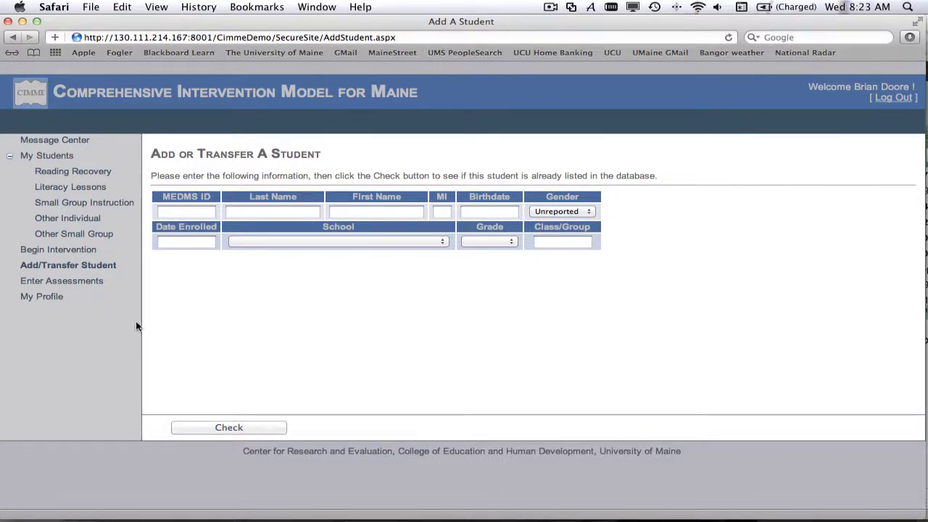
left_click(60, 143)
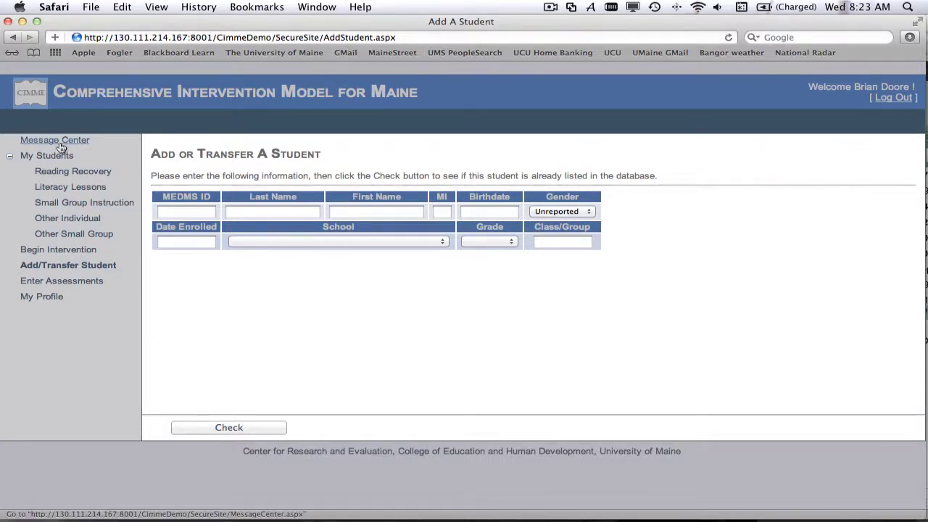